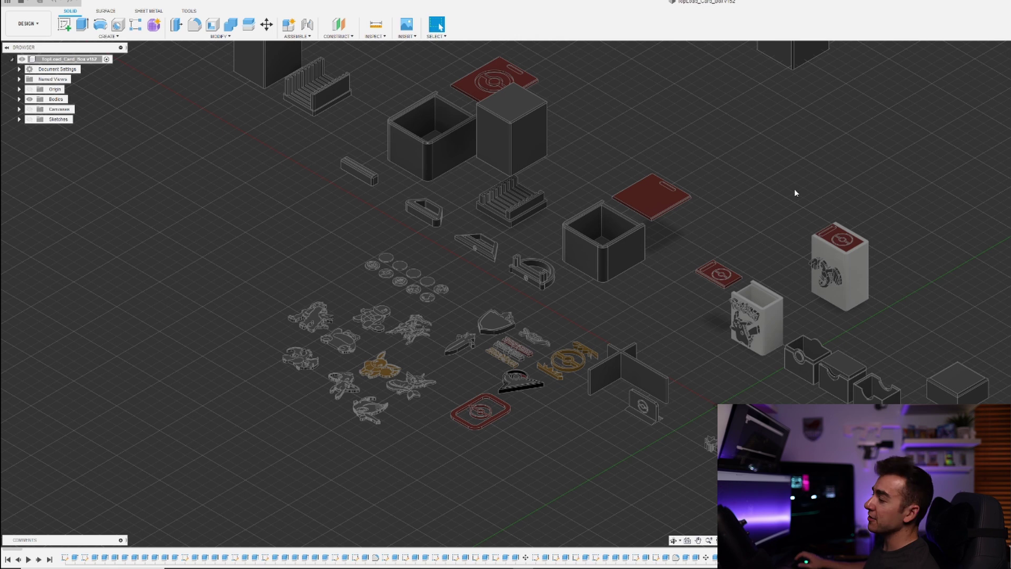
- Examine the existing boxes, lids, dividers and decorative bodies across the card box design
mouse_move(725, 273)
middle_mouse_down("shift")
mouse_move(750, 249)
mouse_move(722, 265)
middle_mouse_up("shift")
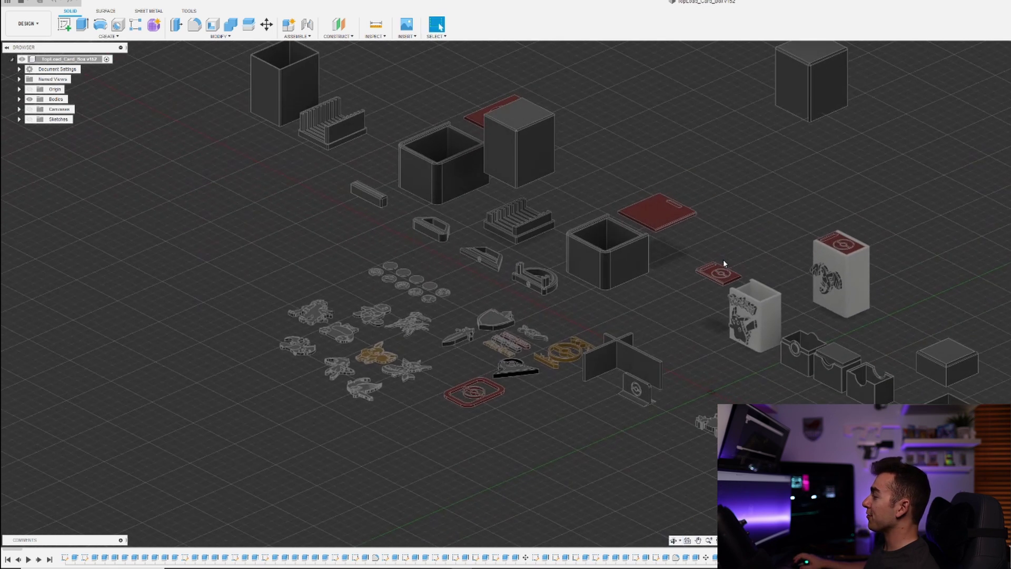
scroll(689, 331, "up", 3)
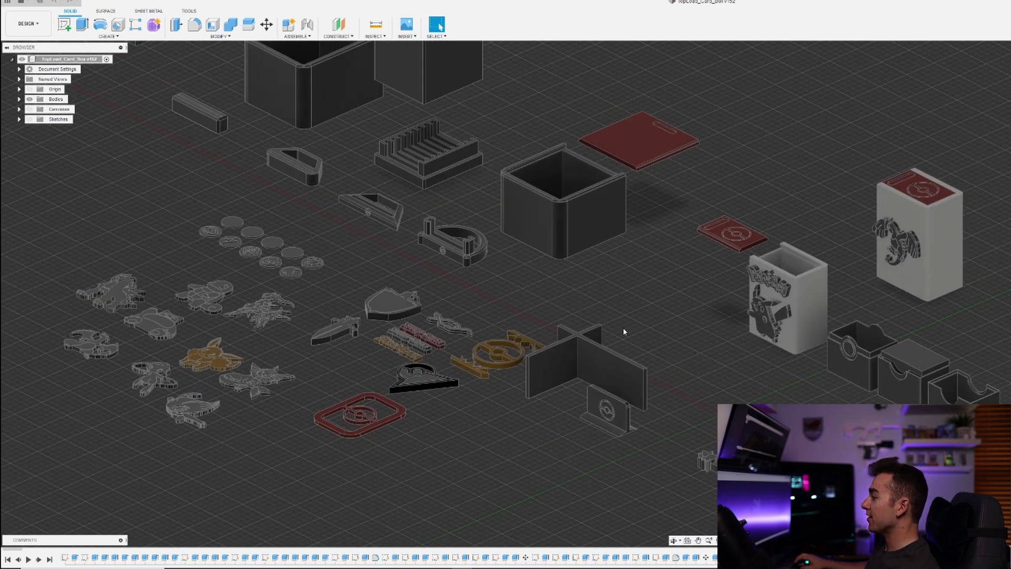
middle_click_drag(604, 323, 628, 252, "shift")
scroll(611, 350, "down", 1)
mouse_move(542, 286)
middle_mouse_down("shift")
mouse_move(553, 291)
mouse_move(548, 358)
mouse_move(538, 263)
mouse_move(537, 305)
middle_mouse_up("shift")
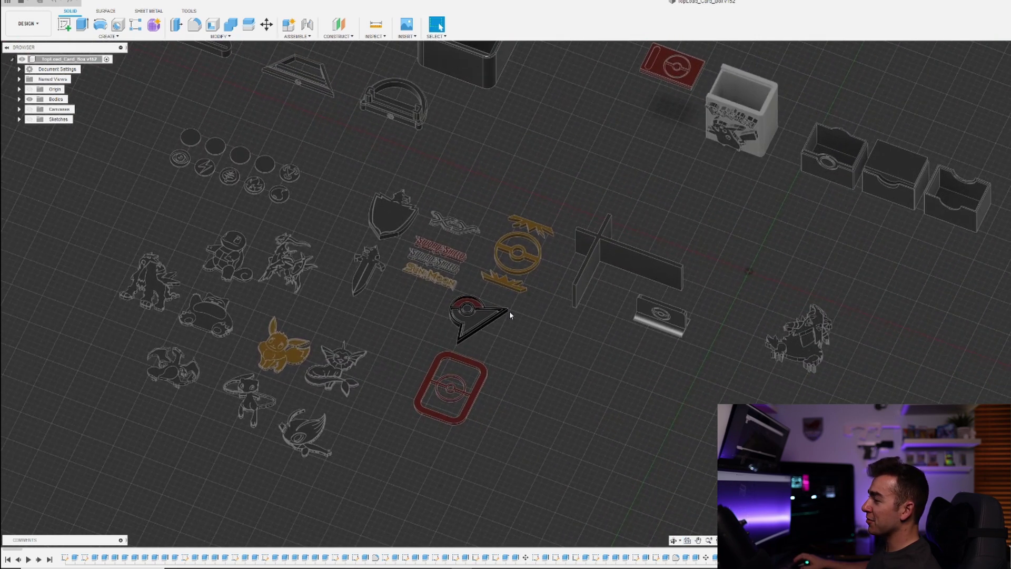
scroll(337, 320, "down", 1)
middle_click_drag(337, 320, 410, 287)
- Inspect the extruded Pokémon figures and series logos up close from several angles
scroll(410, 287, "up", 5)
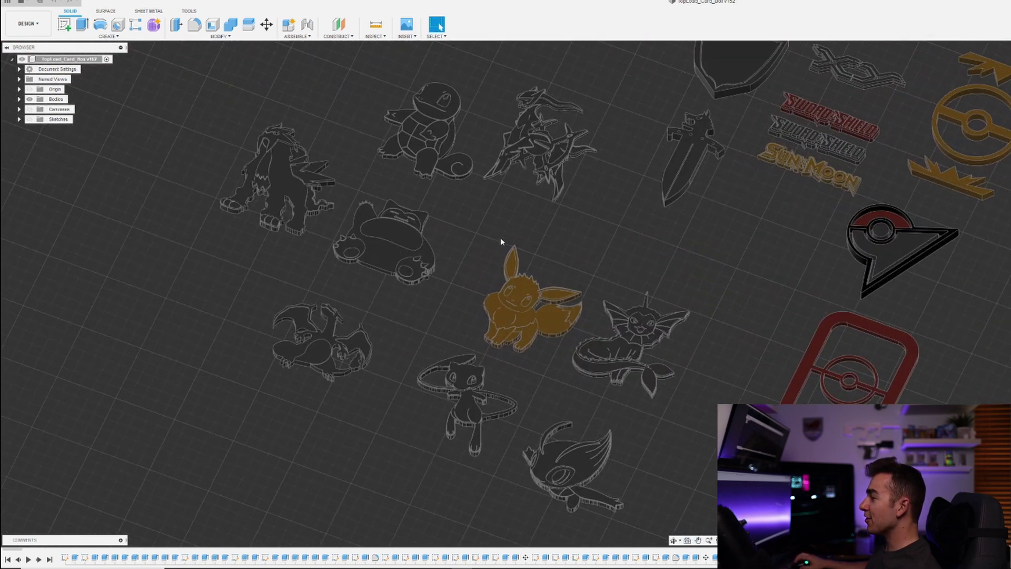
mouse_move(520, 238)
middle_mouse_down("shift")
mouse_move(530, 252)
mouse_move(536, 238)
mouse_move(527, 241)
mouse_move(650, 263)
mouse_move(638, 247)
middle_mouse_up("shift")
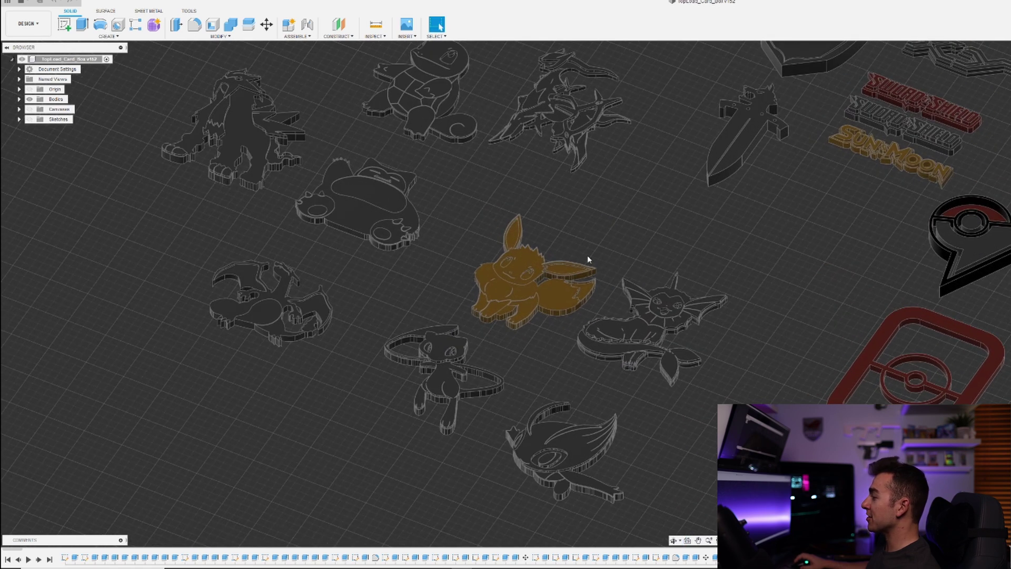
scroll(611, 240, "up", 2)
middle_click_drag(598, 236, 659, 271, "shift")
scroll(659, 270, "down", 5)
middle_click_drag(760, 277, 733, 249, "shift")
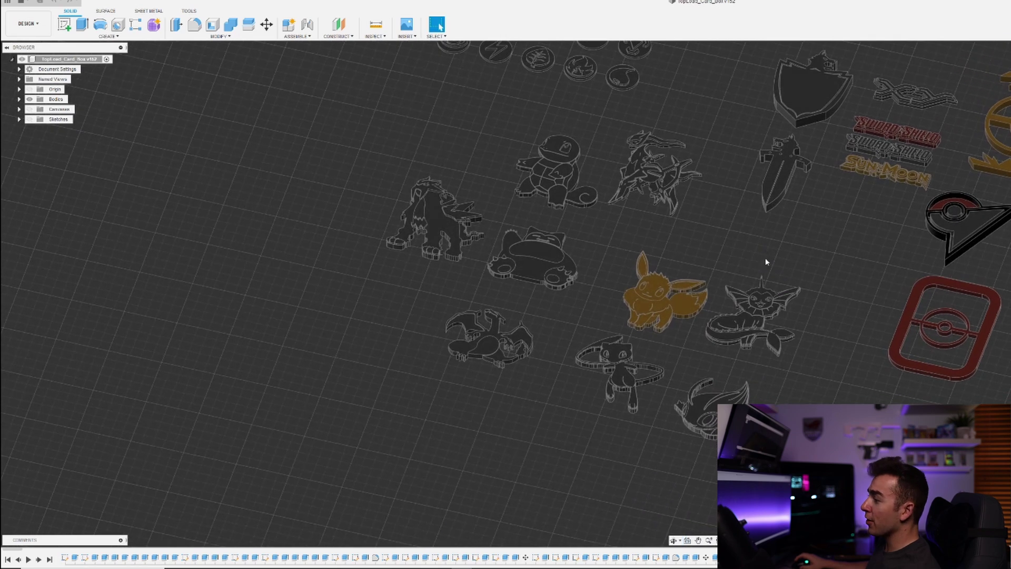
scroll(902, 286, "down", 1)
middle_click_drag(899, 282, 1005, 251)
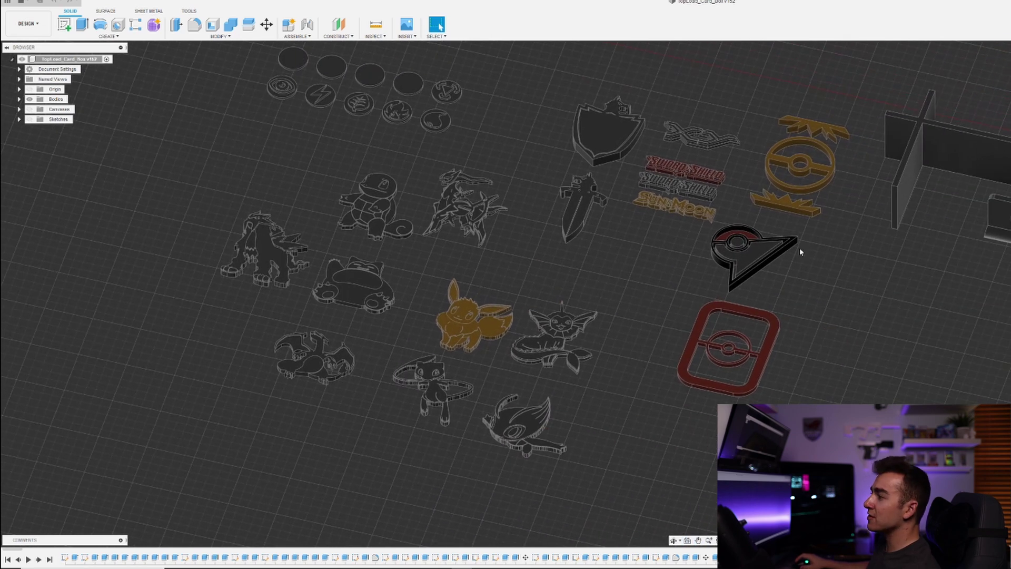
middle_click_drag(638, 274, 782, 290, "shift")
middle_click_drag(873, 294, 671, 249, "shift")
scroll(614, 270, "up", 2)
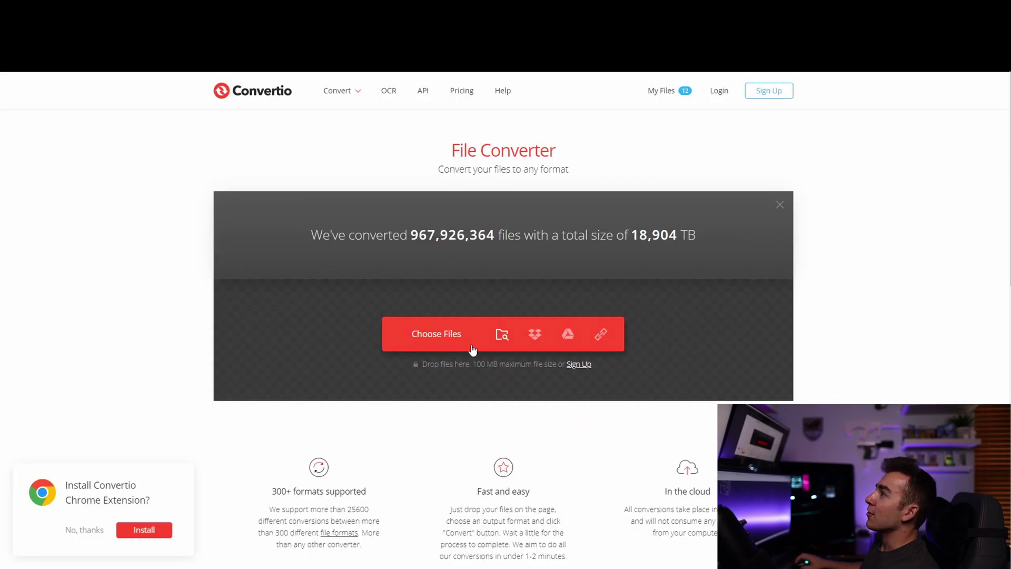
- Switch to the Convertio website and load Charmander.png from the Pictures folder for conversion
left_click(453, 337)
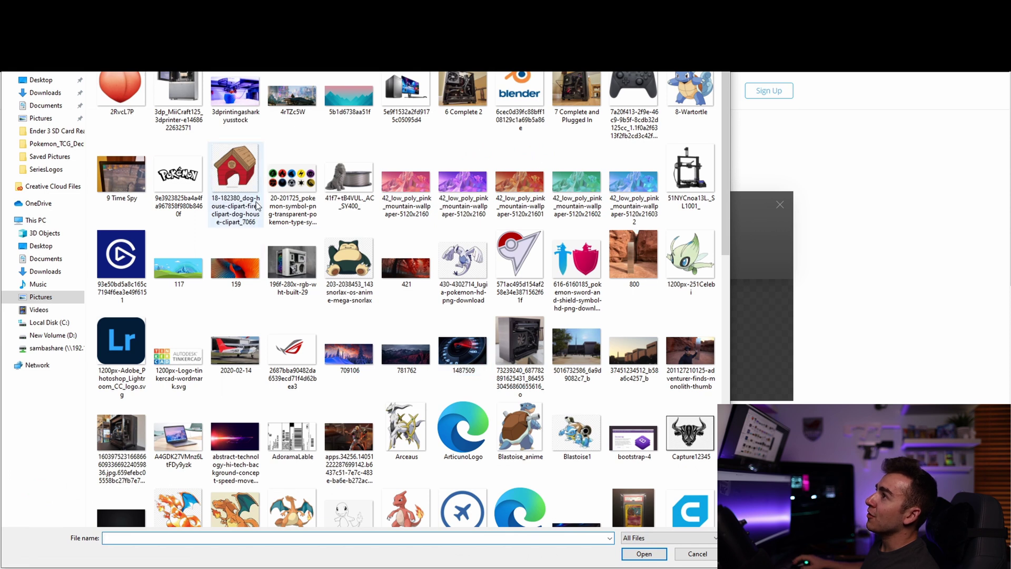
scroll(553, 218, "down", 10)
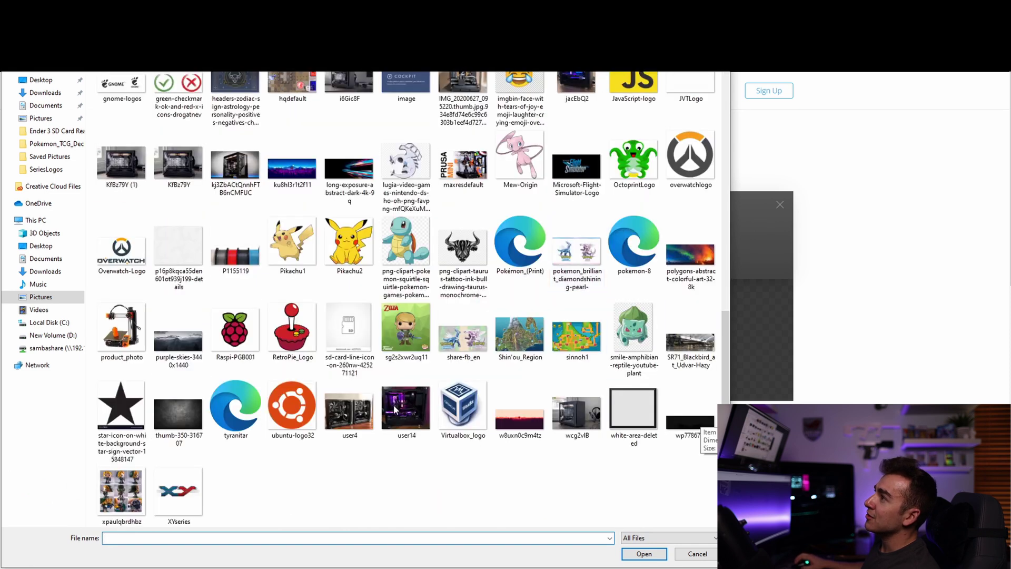
scroll(426, 350, "up", 3)
double_click(916, 342)
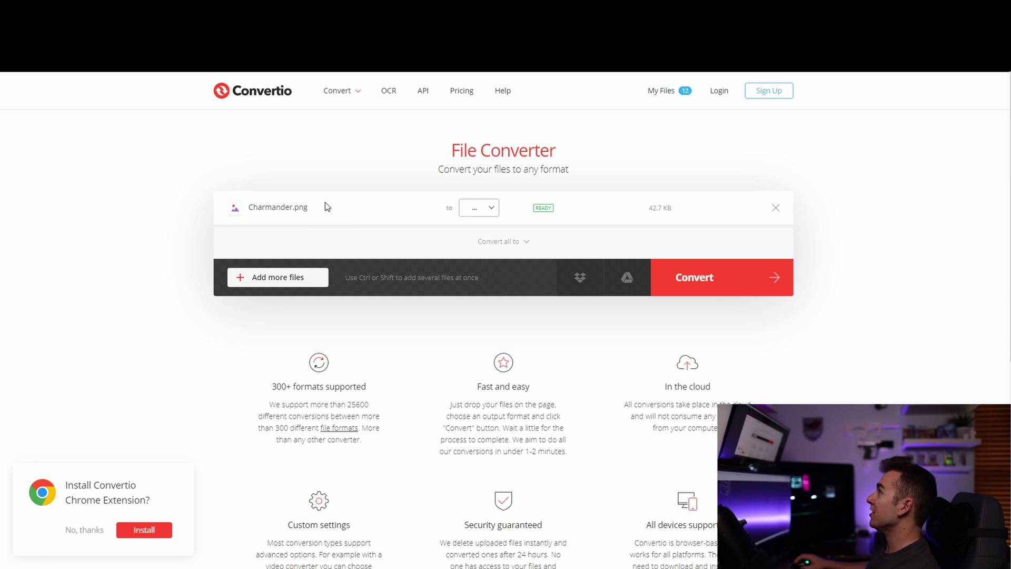
- Convert Charmander.png to the SVG vector format and download the converted file
left_click(488, 211)
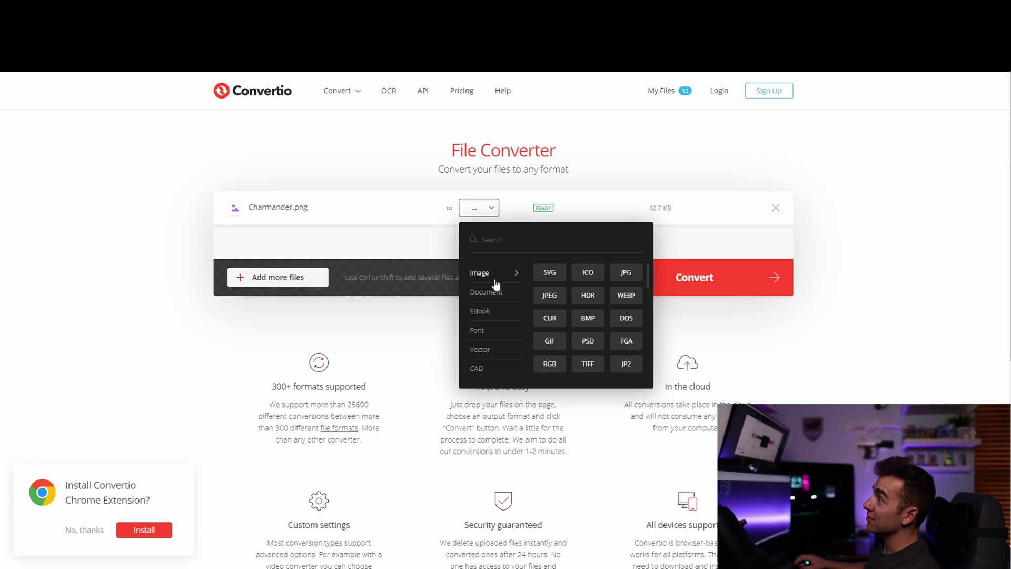
left_click(483, 210)
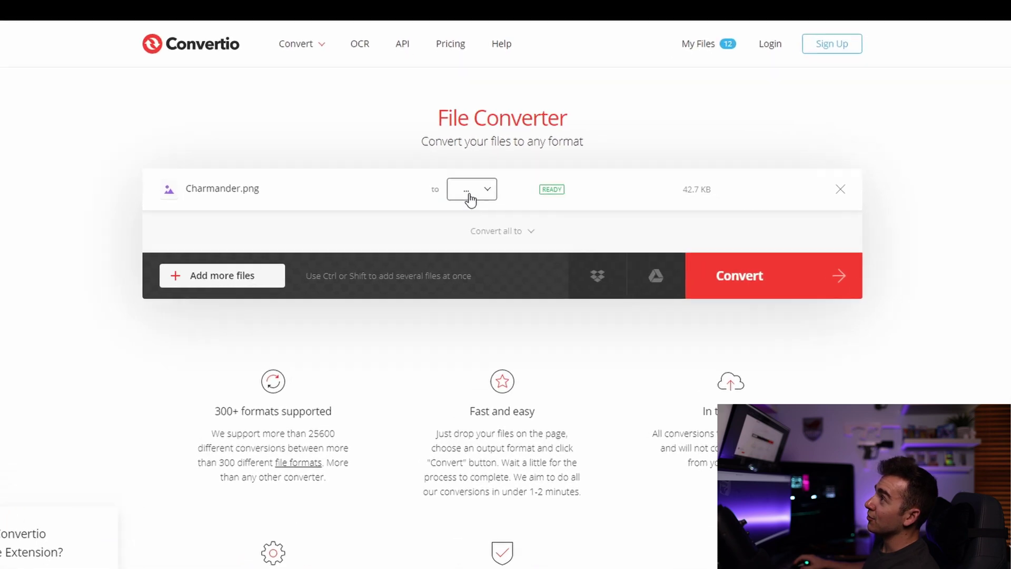
left_click(483, 210)
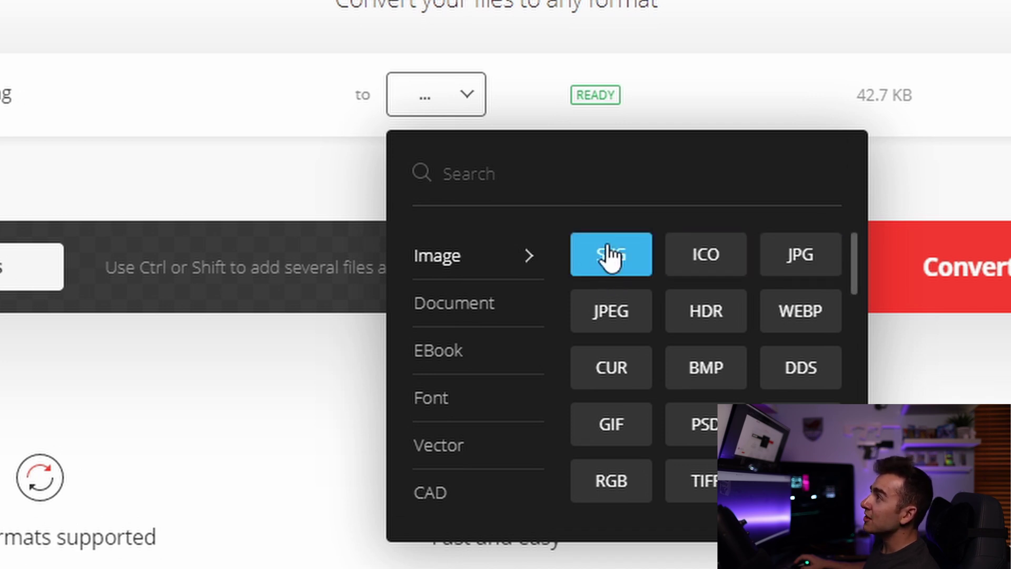
mouse_move(446, 449)
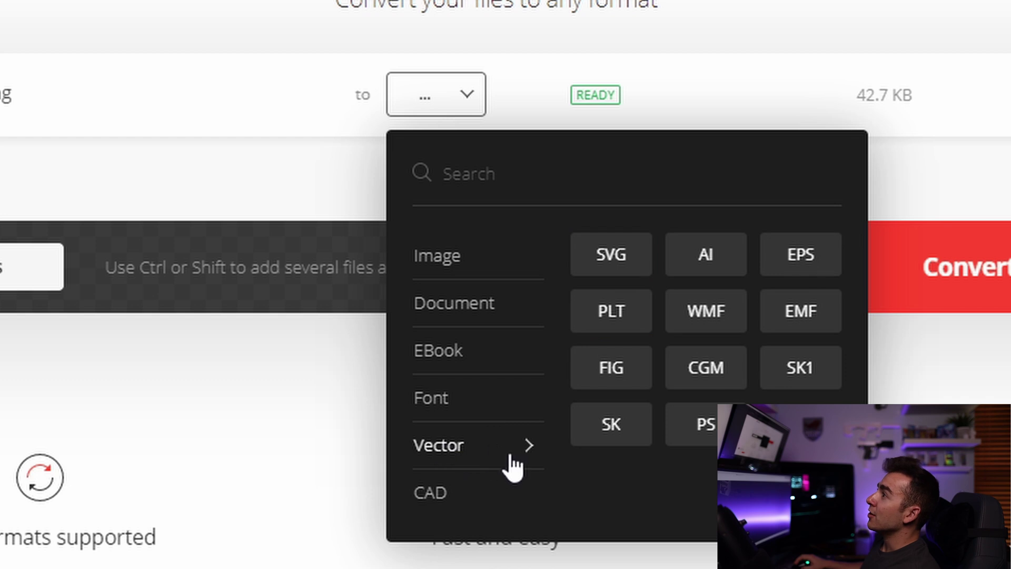
left_click(627, 256)
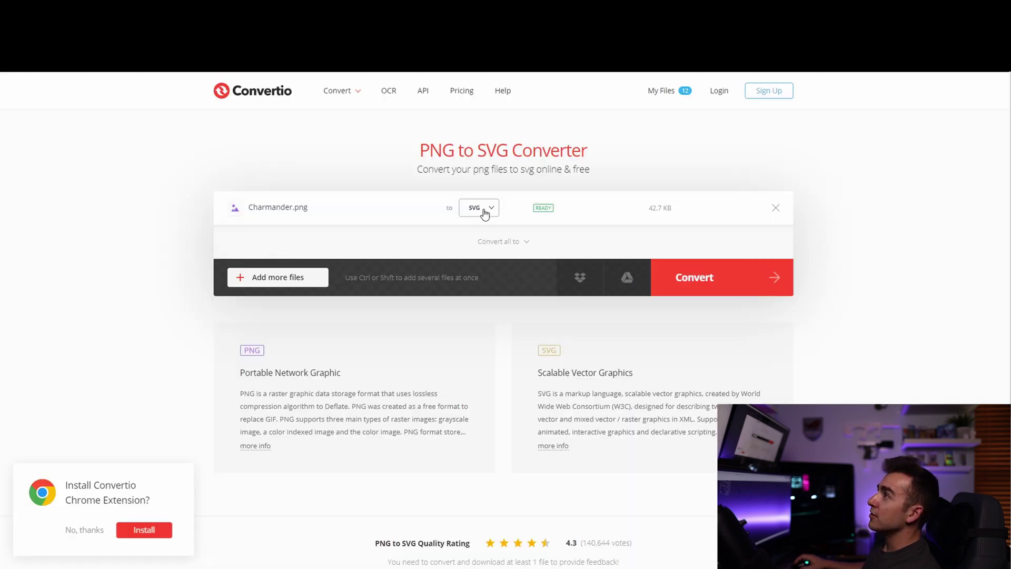
left_click(717, 279)
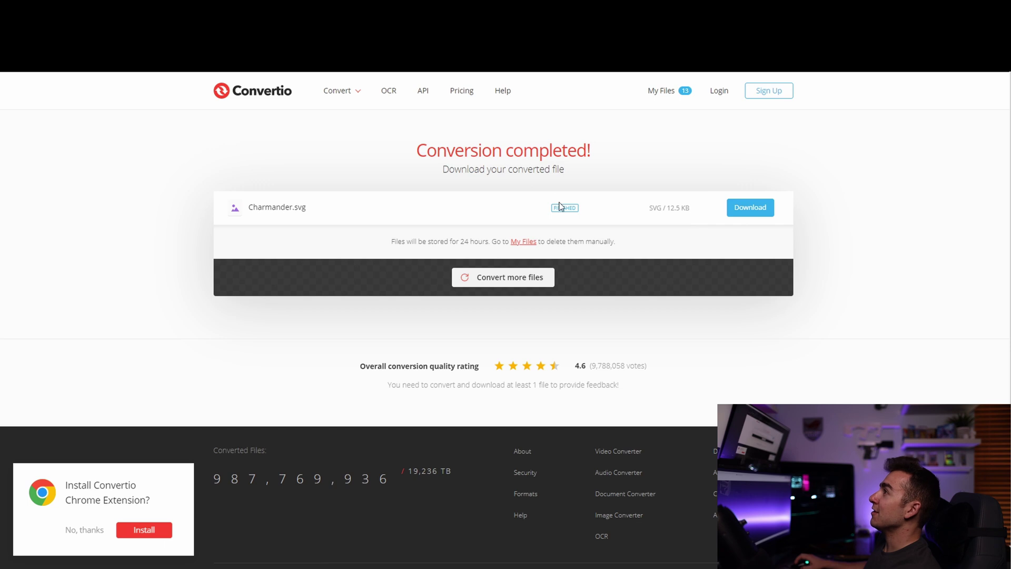
left_click(746, 207)
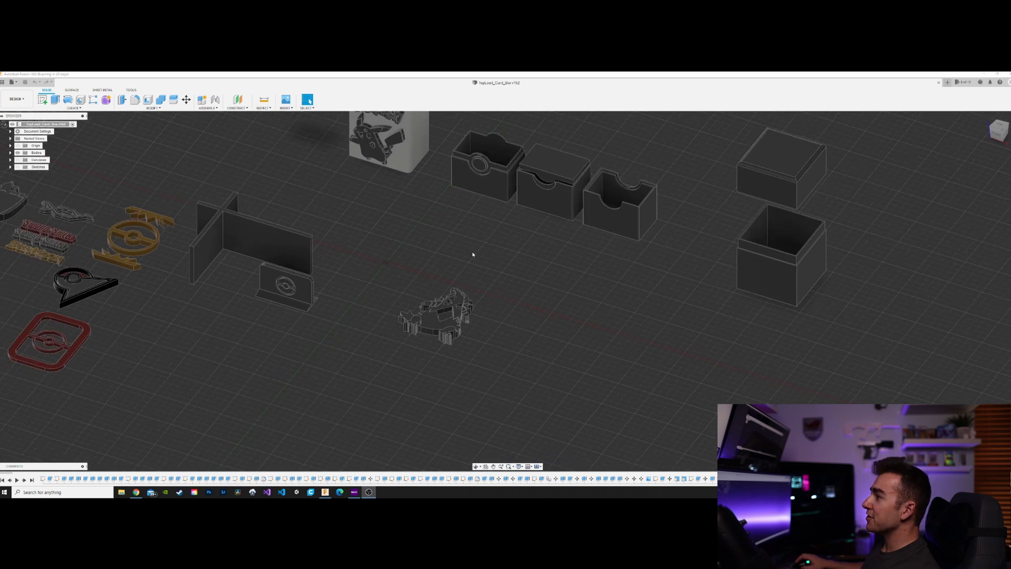
- Switch to Fusion 360 and choose the Charmander SVG from the computer's Downloads folder for insertion
scroll(472, 254, "down", 1)
middle_click_drag(472, 254, 416, 277)
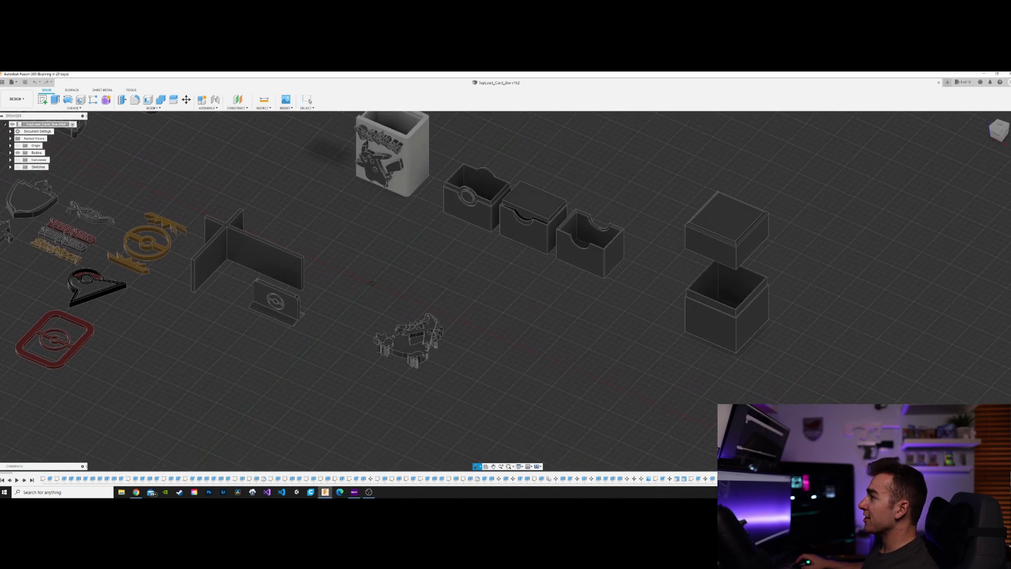
key("Escape")
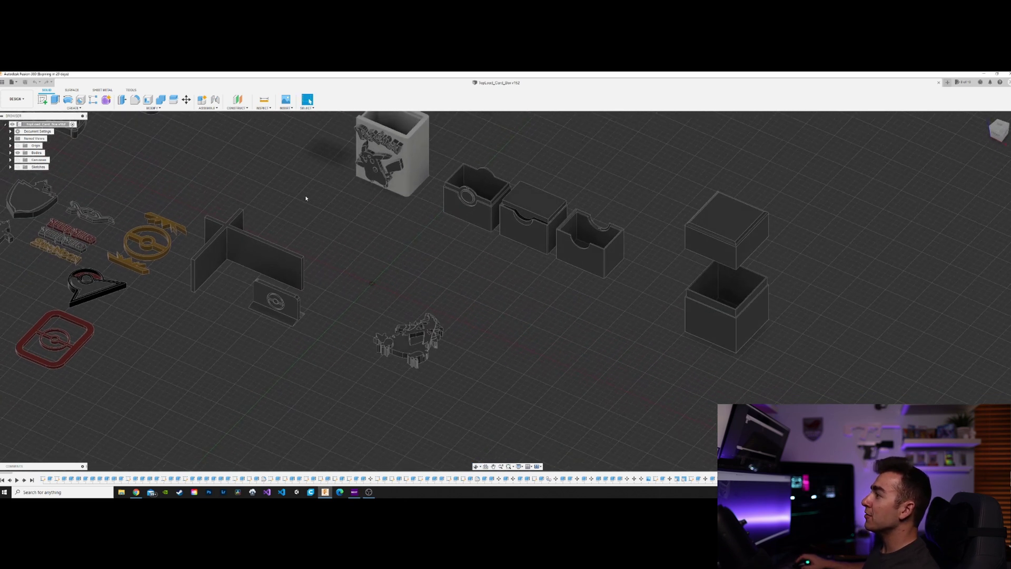
left_click(285, 103)
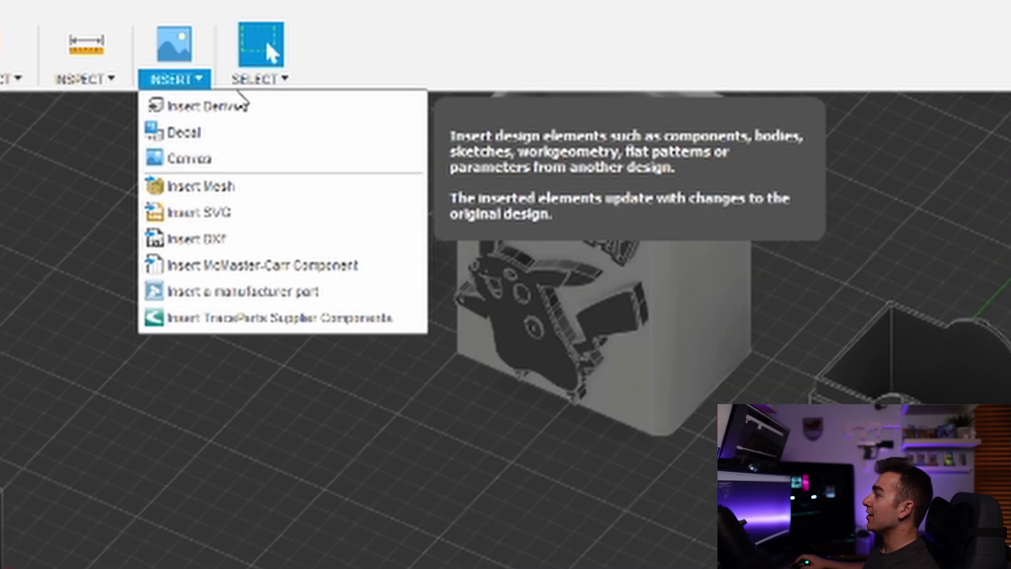
left_click(166, 1)
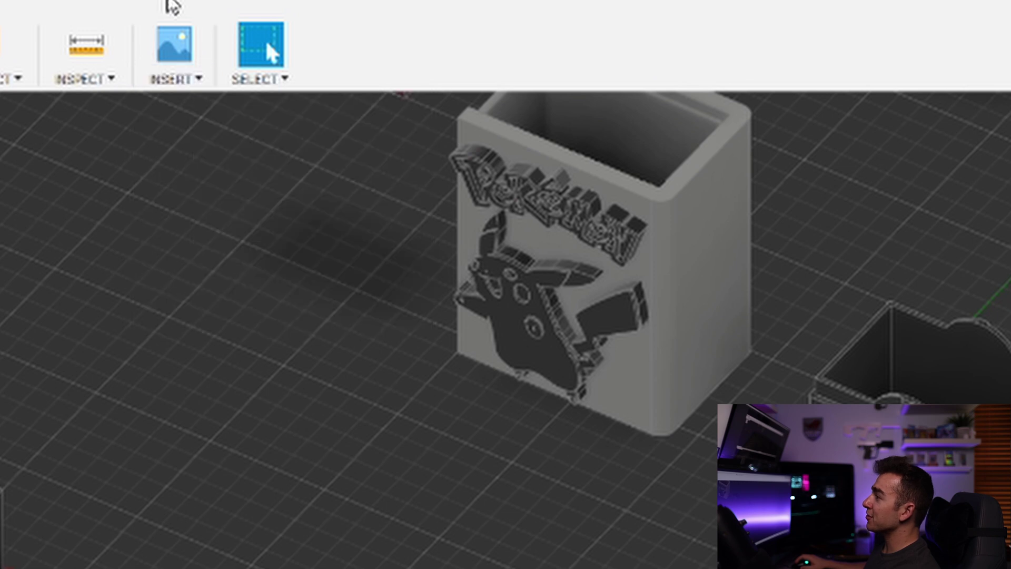
left_click(178, 84)
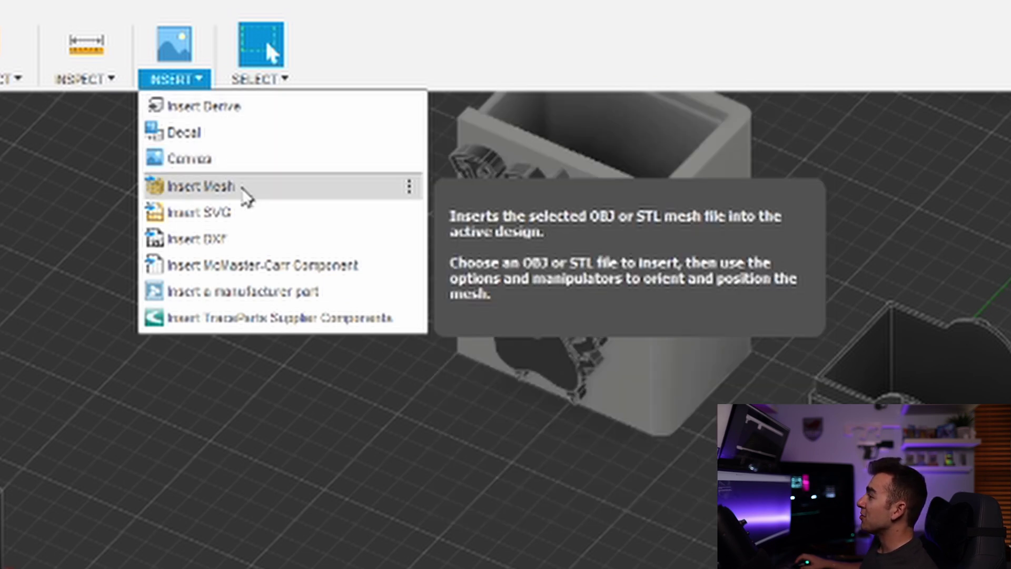
left_click(232, 216)
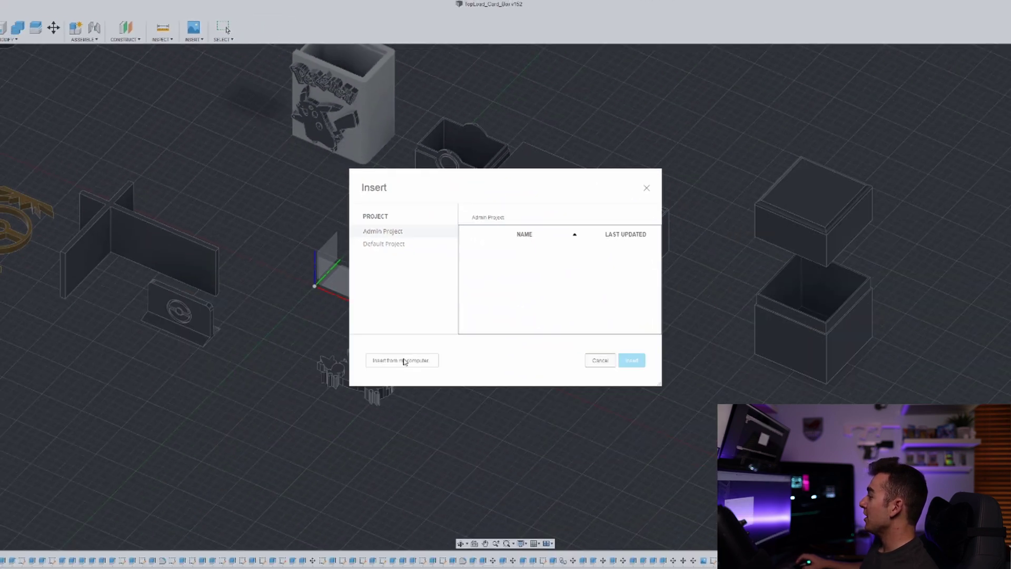
left_click(402, 359)
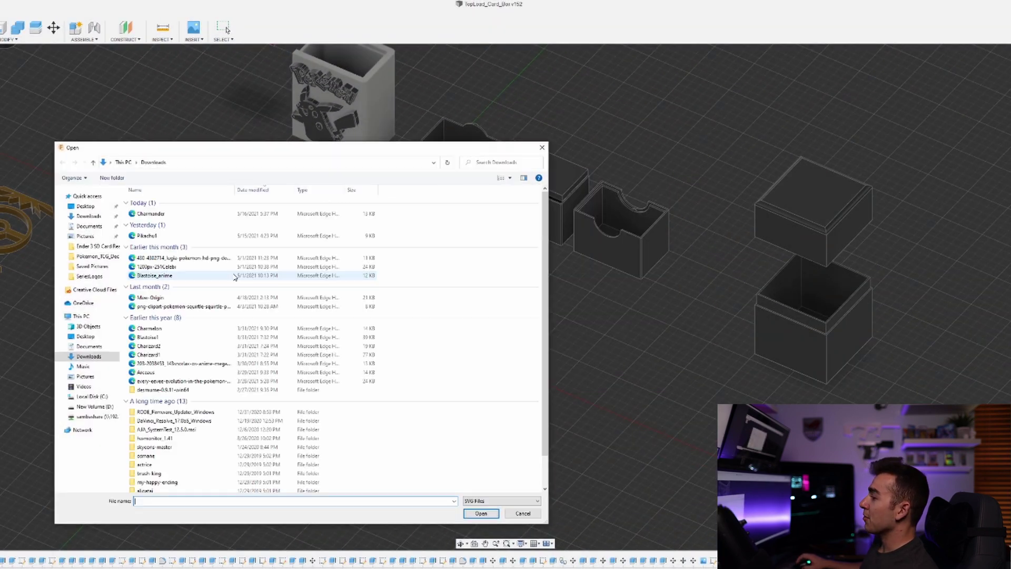
double_click(151, 213)
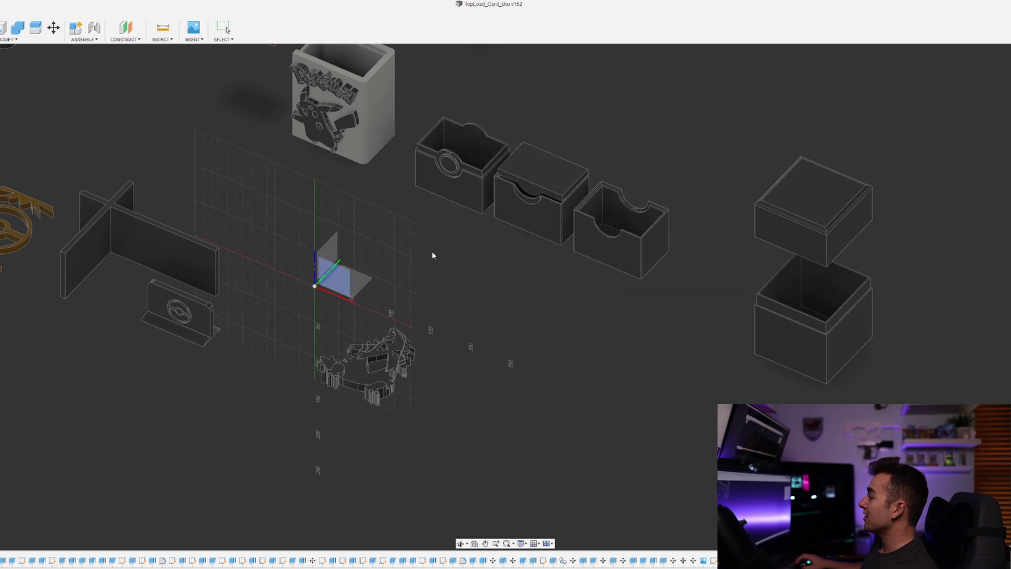
- Place the Charmander SVG on the horizontal ground plane at the origin
scroll(440, 289, "up", 5)
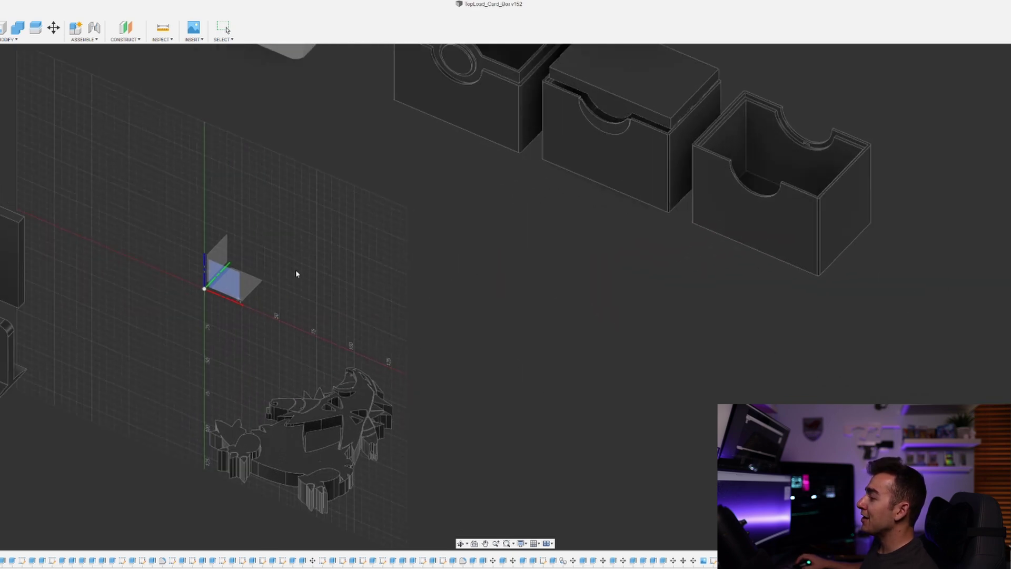
left_click(251, 289)
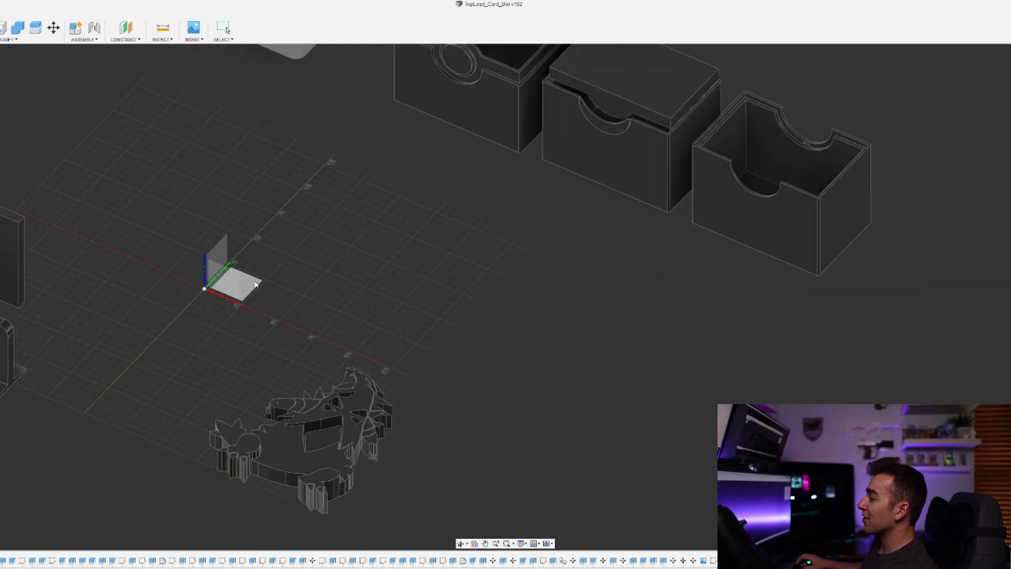
left_click(255, 285)
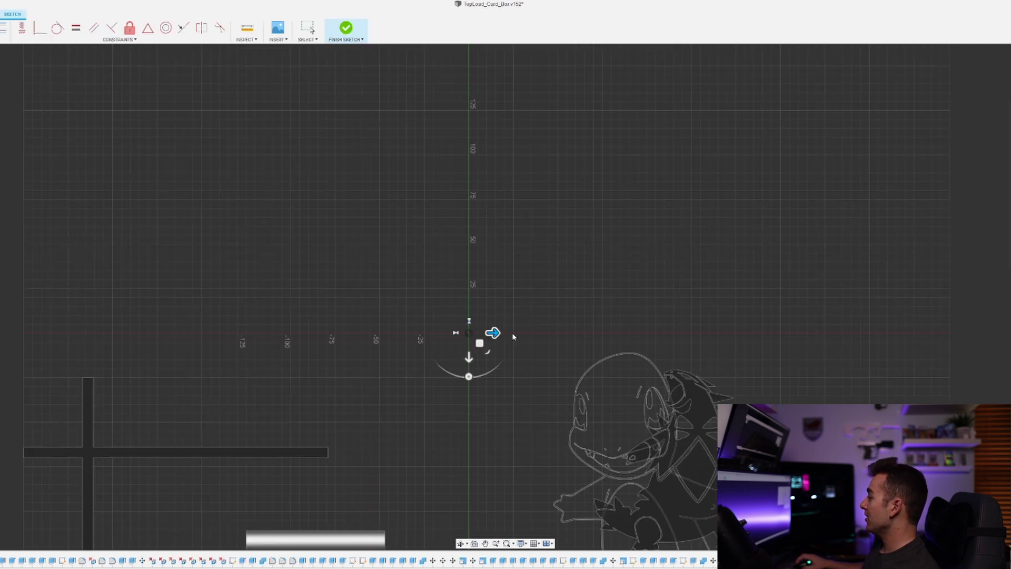
- Move the inserted Charmander outline away from the existing bodies to the free area between the Pokémon logo sketch and the large Mew outline
left_click_drag(469, 357, 470, 48)
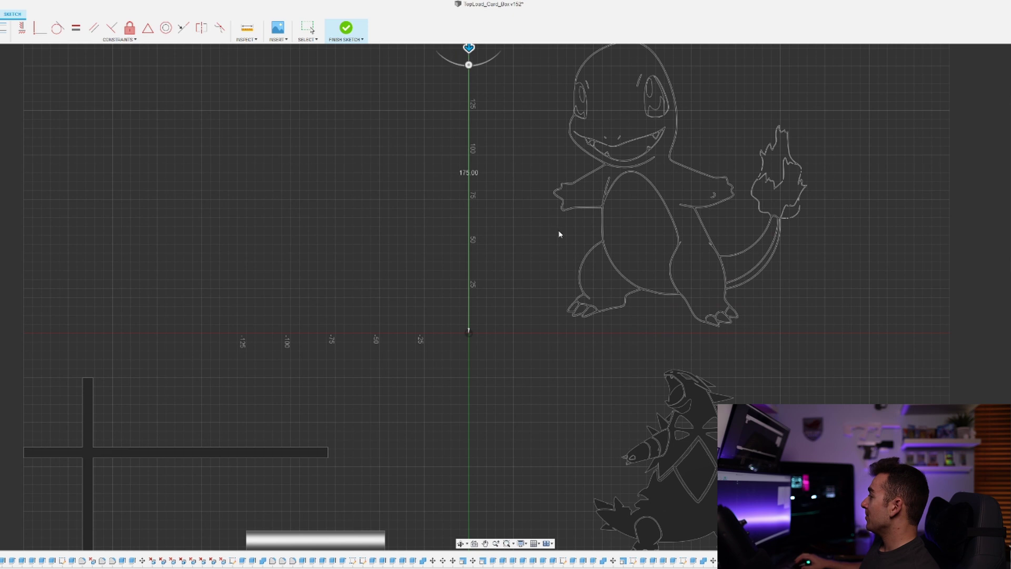
scroll(581, 262, "down", 3)
scroll(582, 262, "down", 2)
middle_click_drag(582, 263, 380, 273)
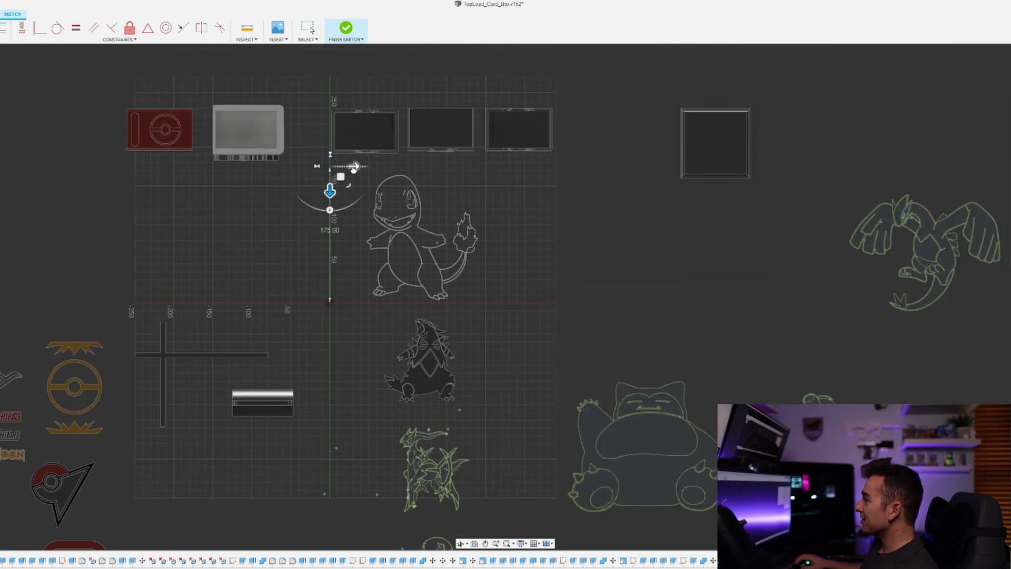
left_click_drag(354, 167, 448, 166)
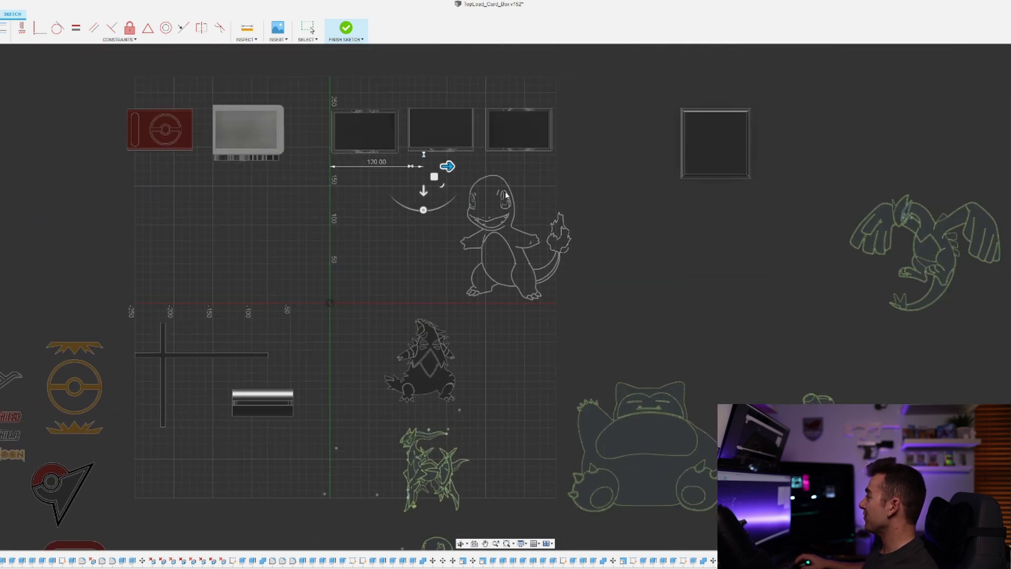
left_click_drag(423, 190, 423, 222)
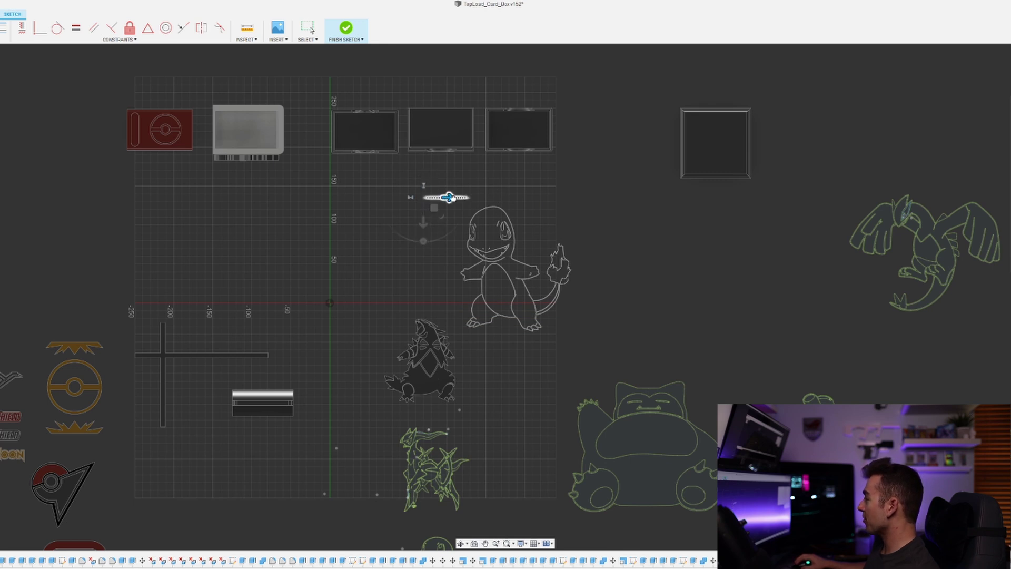
left_click_drag(447, 198, 605, 215)
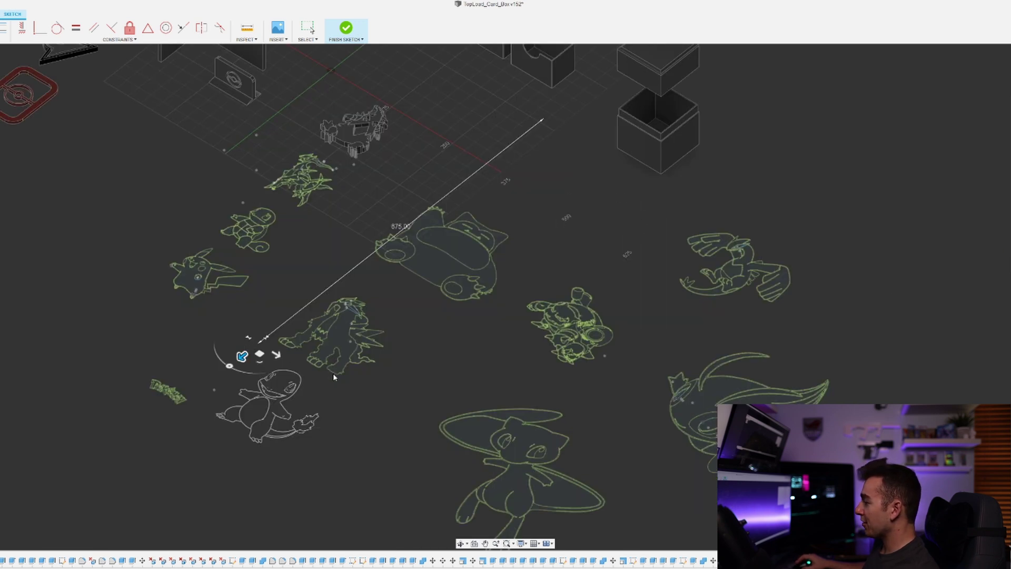
middle_click_drag(334, 375, 388, 376, "shift")
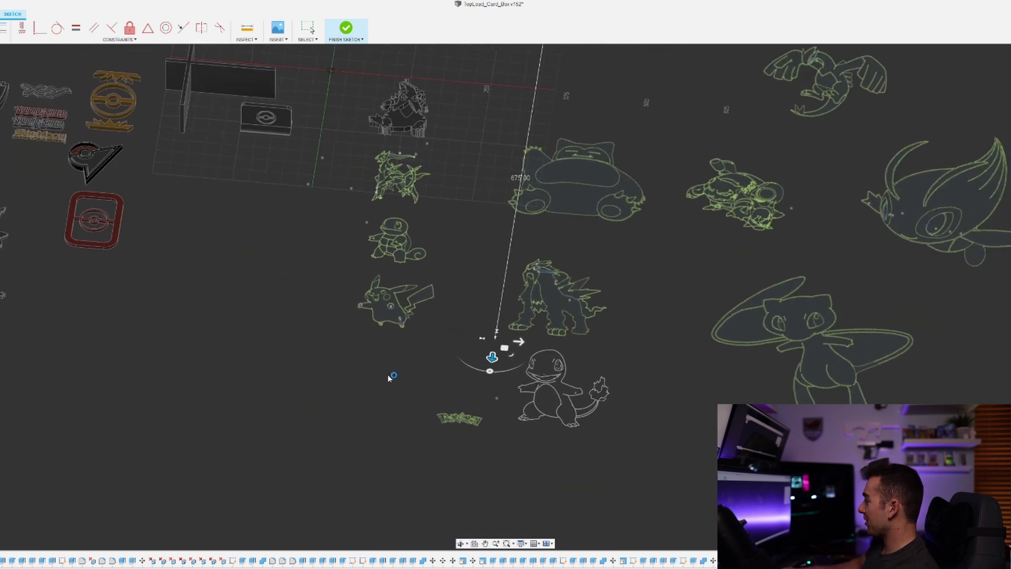
- Accept the placement of the inserted Charmander SVG in the sketch
key("Return")
scroll(729, 345, "up", 5)
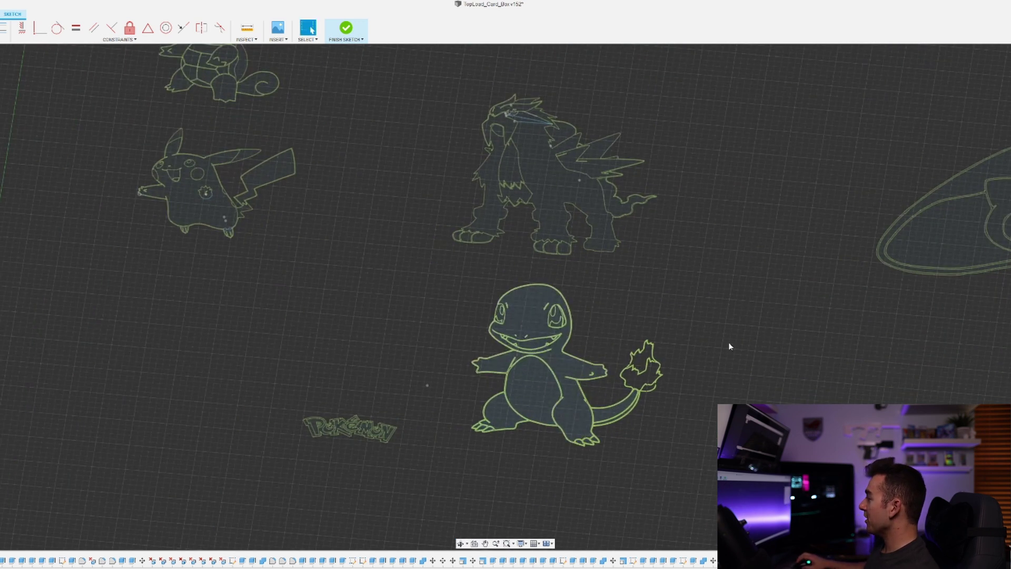
- Examine the Charmander sketch's outlines and closed regions around the head, eyes, mouth, belly and tail
scroll(425, 405, "down", 1)
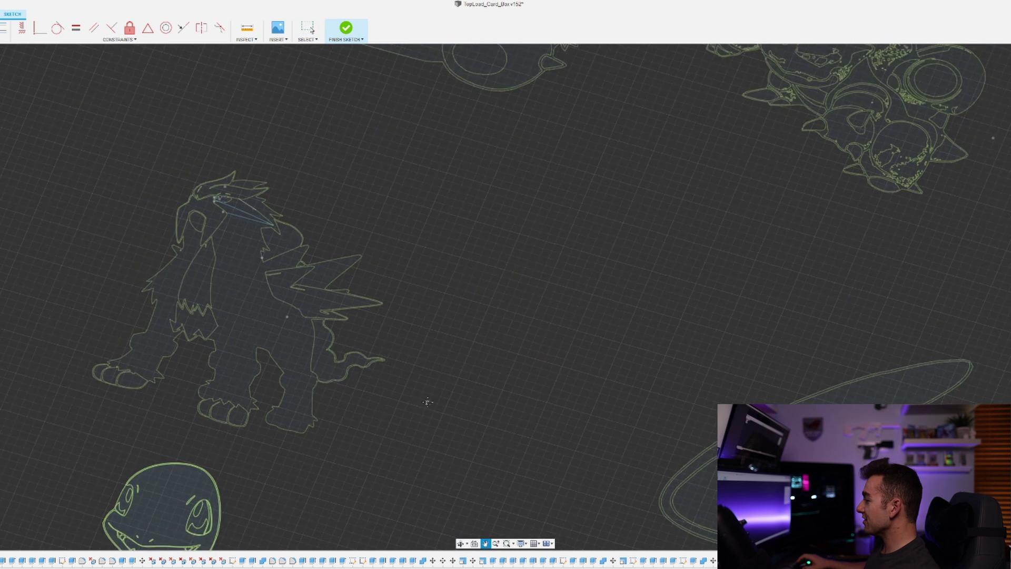
middle_click_drag(427, 402, 586, 162)
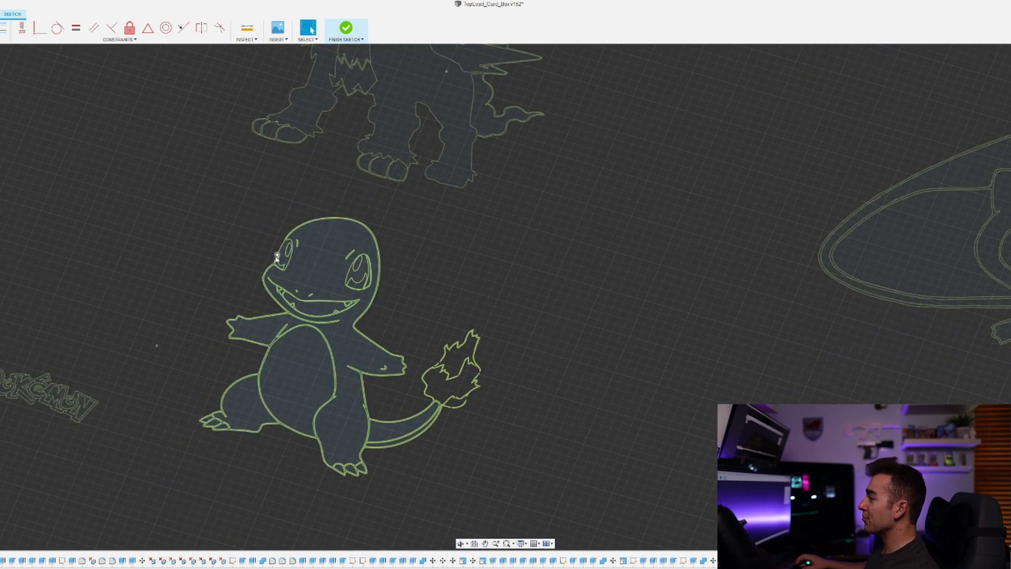
scroll(372, 279, "up", 1)
mouse_move(487, 297)
middle_mouse_down("shift")
mouse_move(526, 312)
mouse_move(484, 290)
middle_mouse_up("shift")
scroll(437, 289, "down", 3)
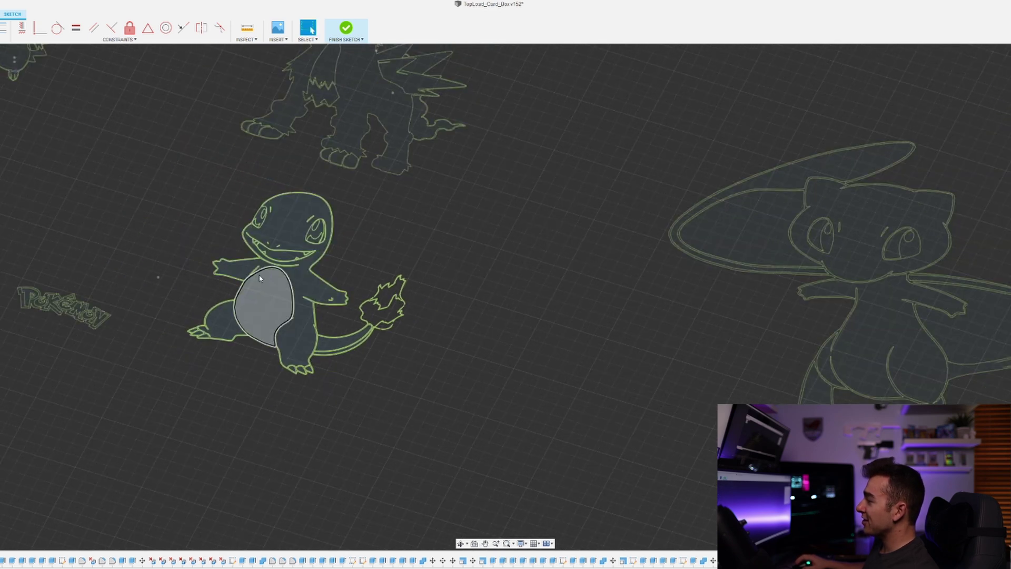
scroll(264, 227, "up", 3)
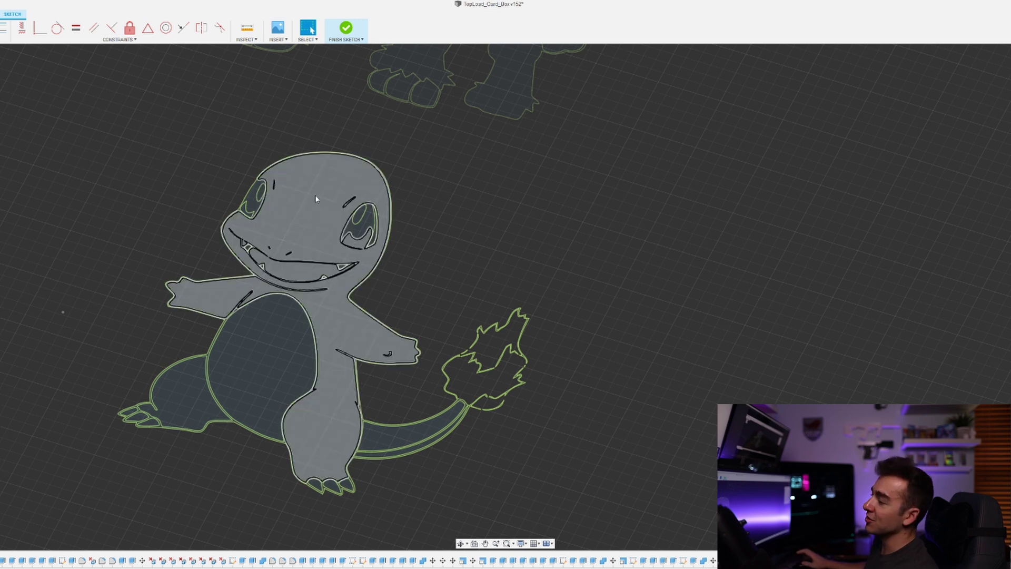
scroll(430, 274, "up", 3)
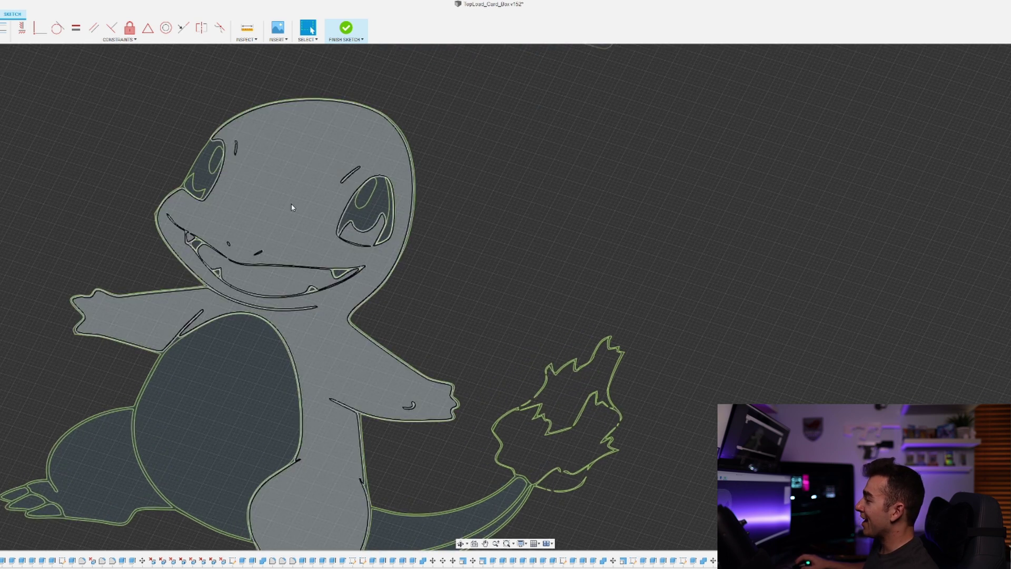
scroll(170, 226, "up", 4)
mouse_move(403, 252)
middle_mouse_down("shift")
mouse_move(323, 413)
mouse_move(402, 231)
mouse_move(418, 220)
middle_mouse_up("shift")
scroll(323, 413, "down", 5)
scroll(261, 269, "down", 1)
middle_click_drag(262, 269, 296, 248)
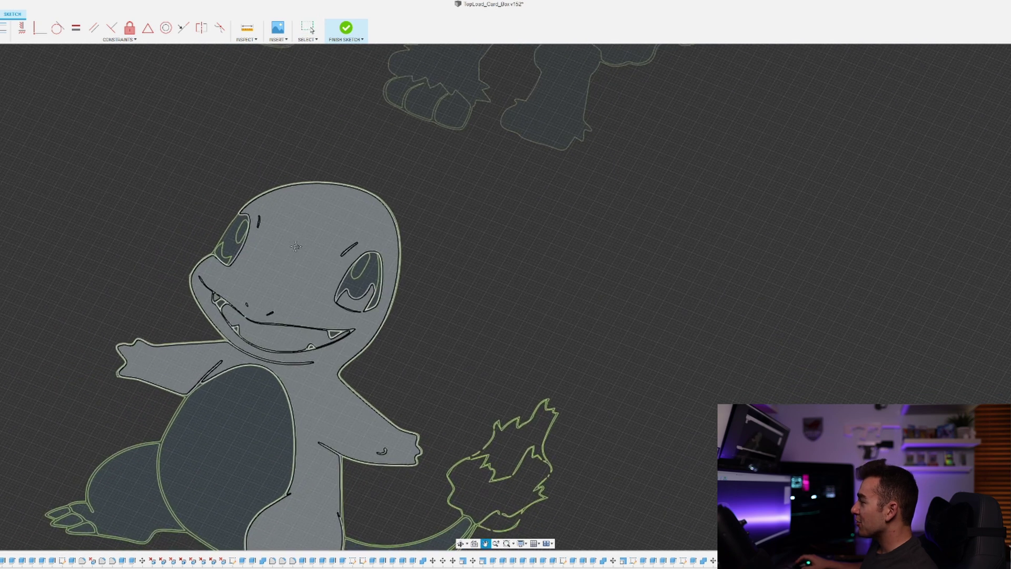
scroll(235, 254, "up", 4)
scroll(204, 316, "up", 3)
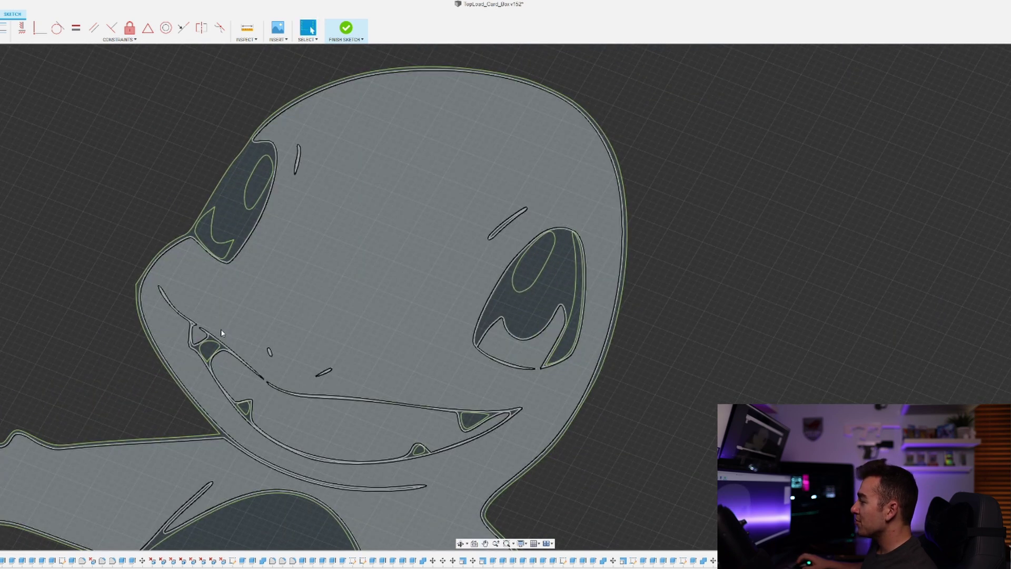
scroll(458, 355, "down", 5)
scroll(498, 347, "down", 5)
middle_click_drag(586, 361, 495, 277)
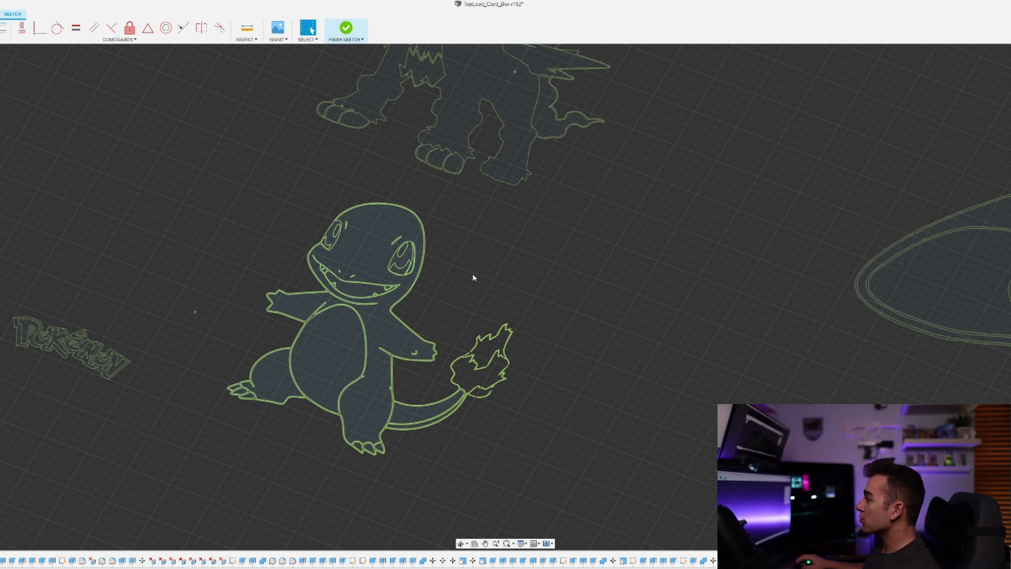
- Extrude Charmander's head, arms and leg profile upward into a solid body
scroll(473, 278, "up", 3)
middle_click_drag(467, 298, 445, 263, "shift")
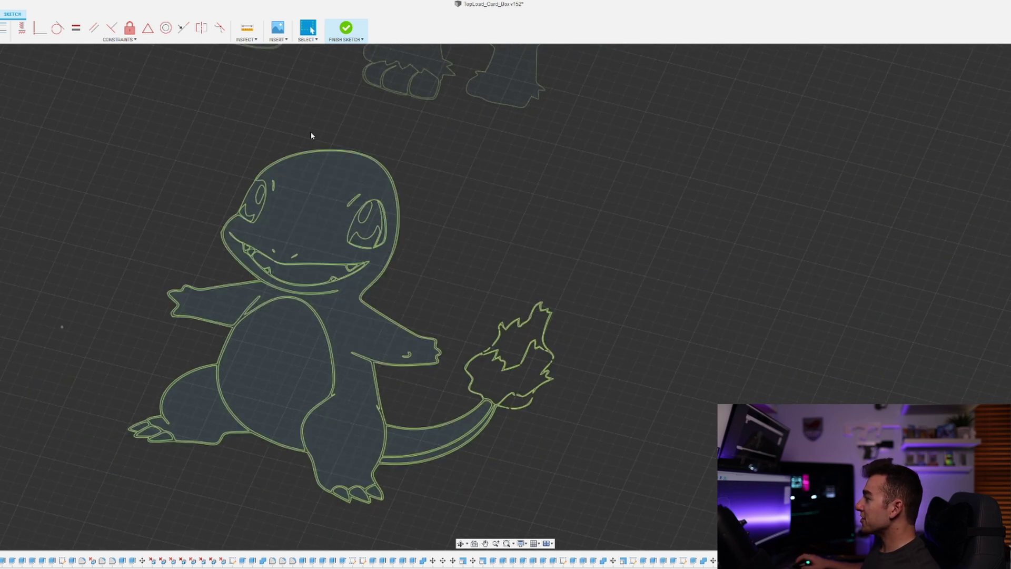
left_click(302, 199)
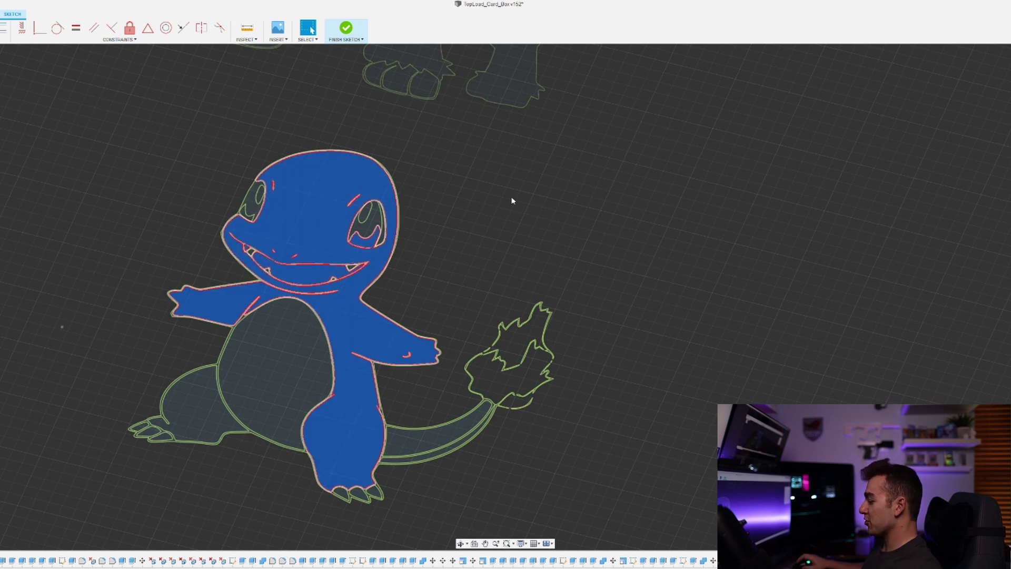
key("e")
left_click_drag(314, 305, 314, 248)
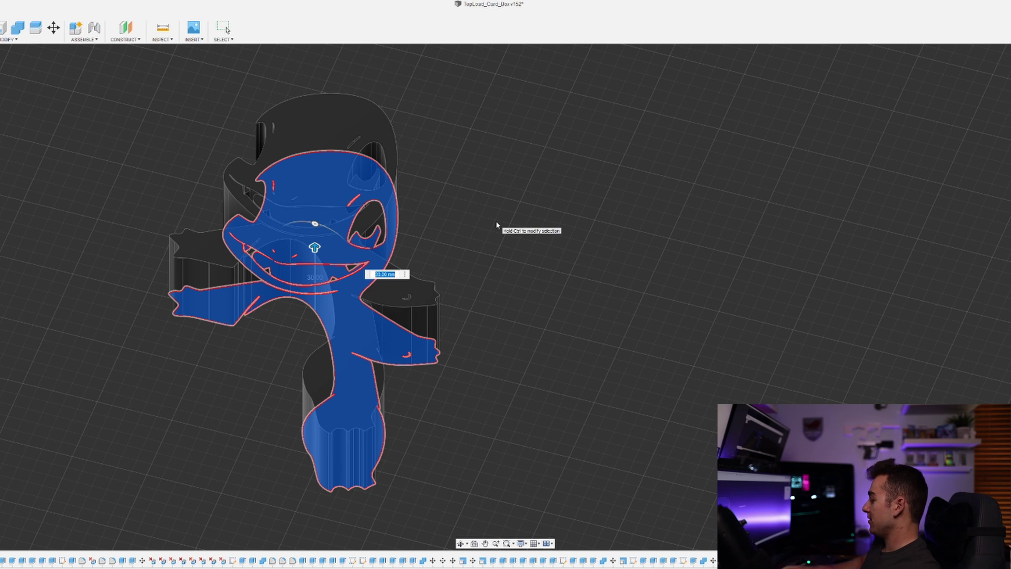
key("Return")
middle_click_drag(481, 200, 353, 176, "shift")
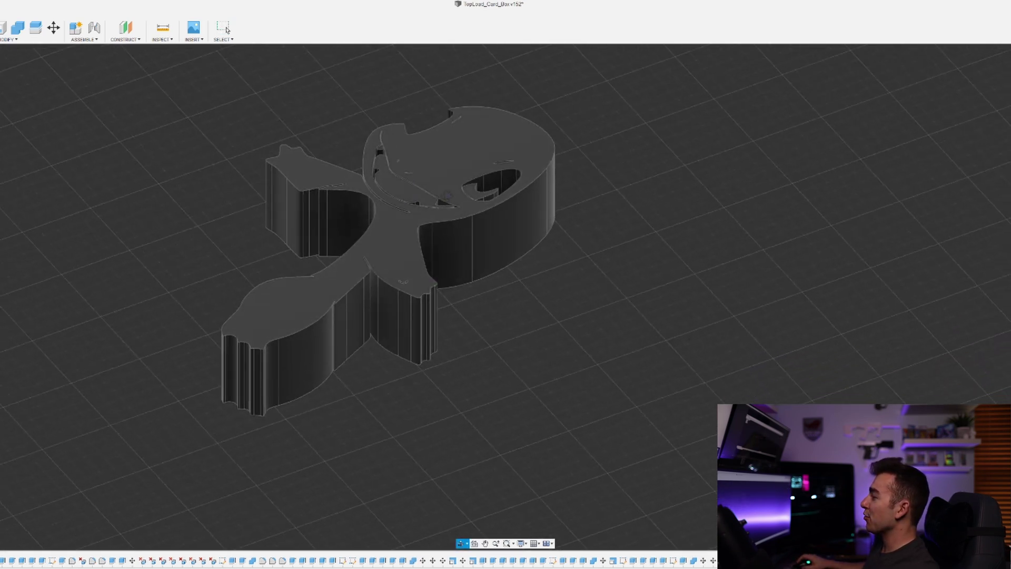
- Undo the trial Charmander extrusion and return to editing the sketch
key("ctrl+z")
key("ctrl+z")
key("ctrl+z")
- Examine the imported Pokémon sketches, especially the stray small outlines on the Blastoise figure's shell, neck and feet
scroll(712, 332, "down", 5)
scroll(722, 336, "down", 1)
middle_click_drag(780, 429, 451, 189)
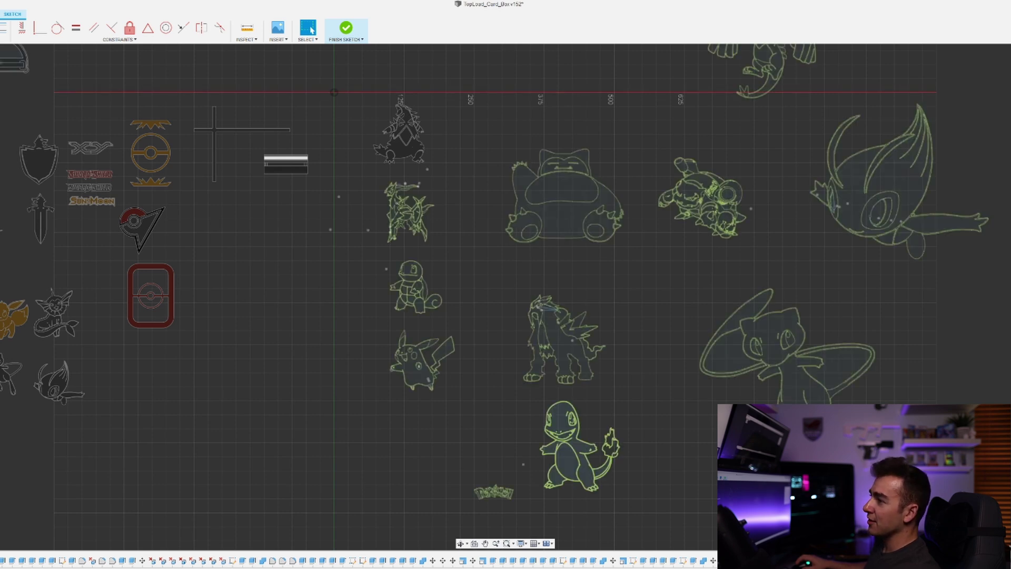
scroll(2, 274, "up", 5)
scroll(2, 306, "down", 3)
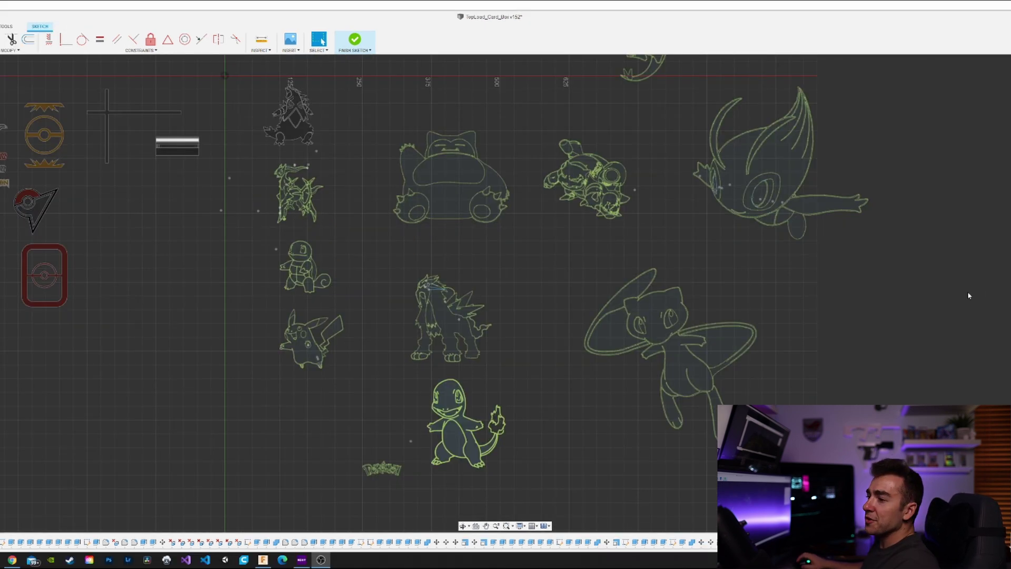
scroll(638, 180, "up", 8)
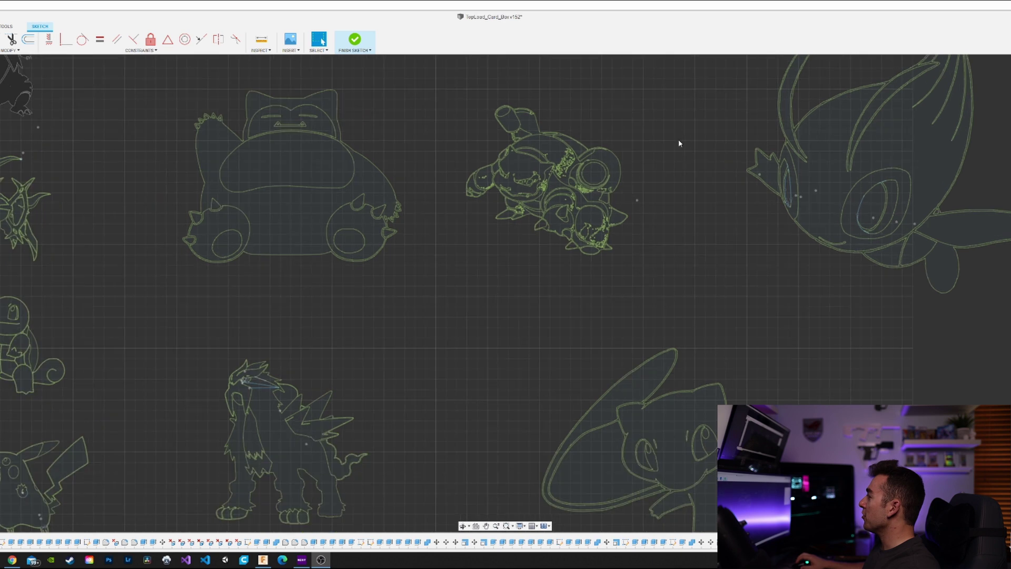
scroll(648, 134, "down", 1)
middle_click_drag(645, 143, 624, 241)
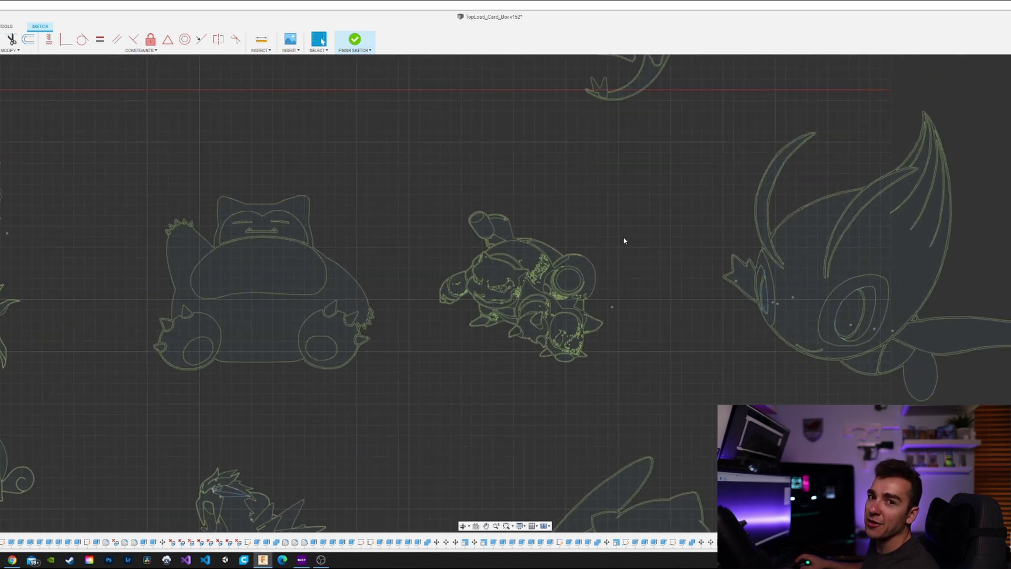
scroll(625, 240, "up", 6)
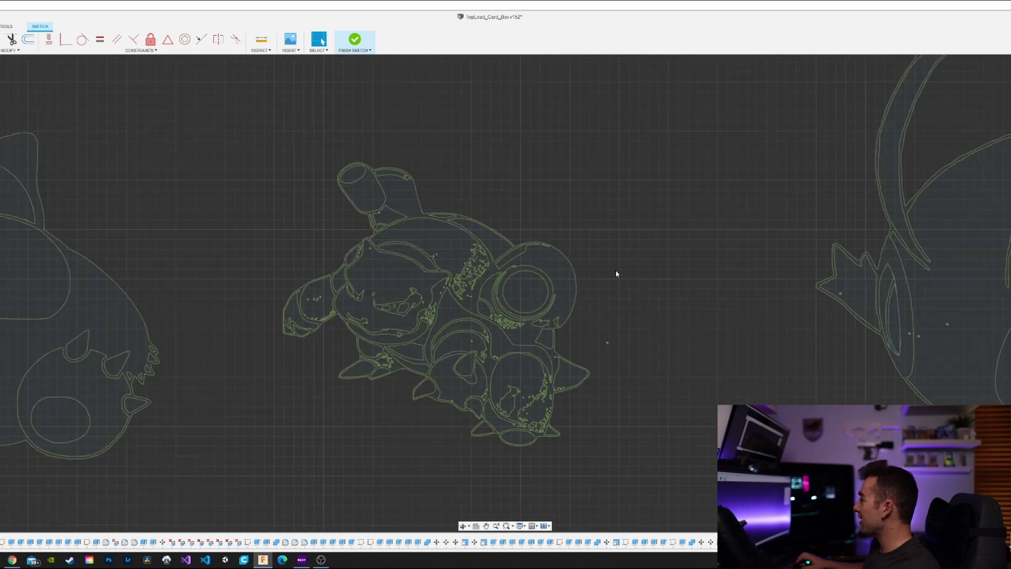
middle_click_drag(593, 287, 609, 207)
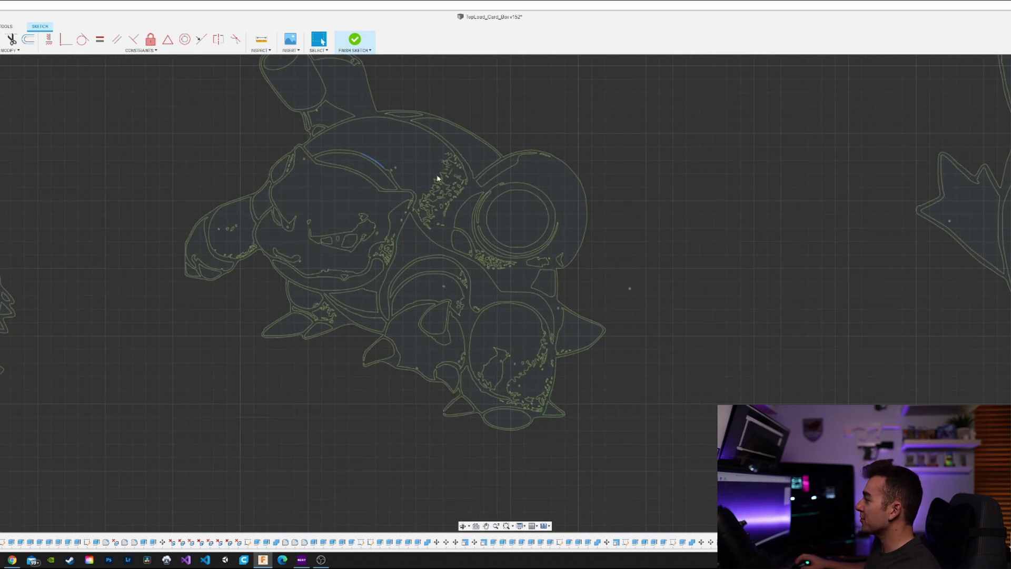
scroll(464, 151, "up", 10)
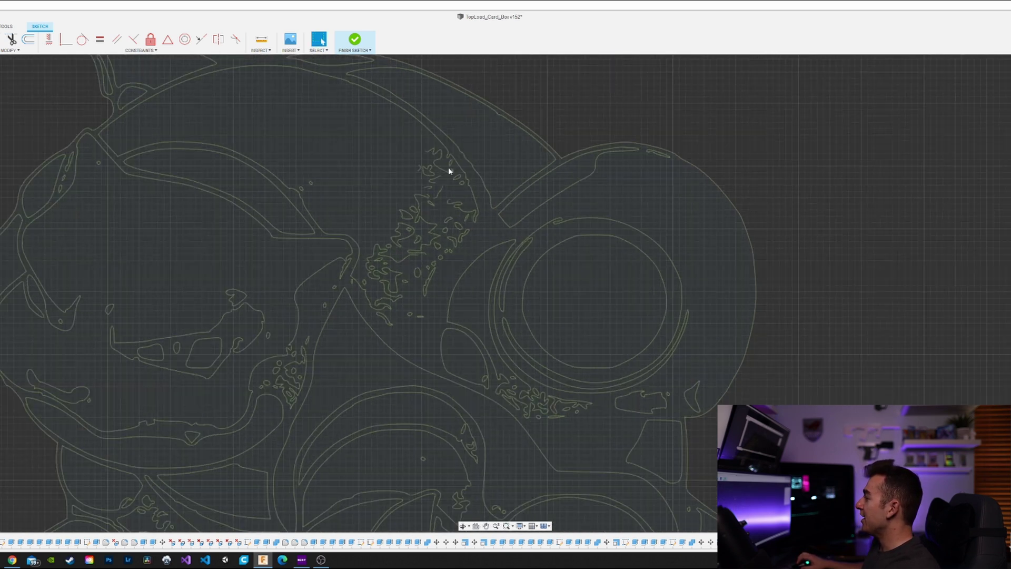
scroll(390, 216, "down", 8)
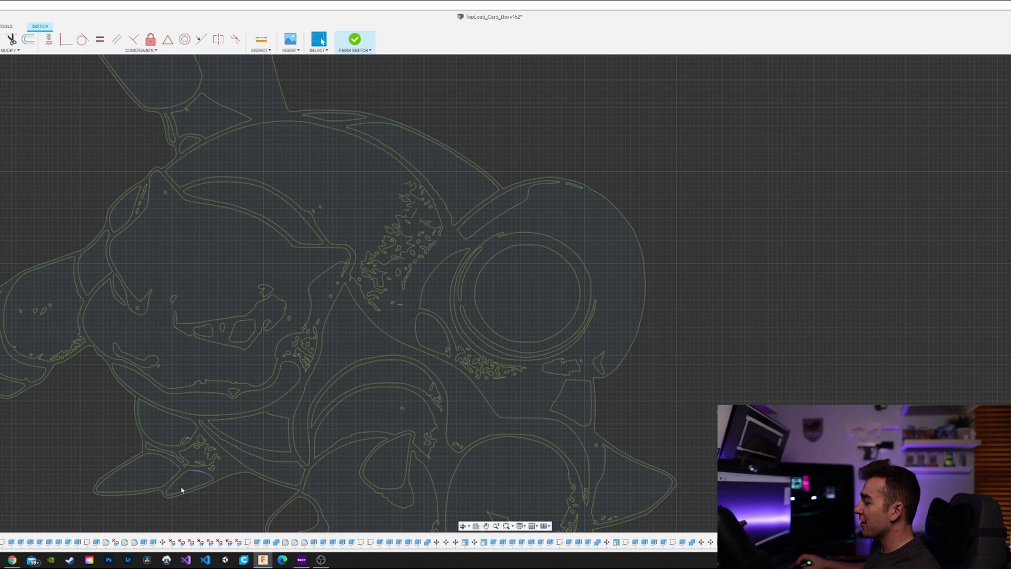
- Open the Blastoise1.jpg source picture through File Explorer and place it beside the traced sketch
key("super+e")
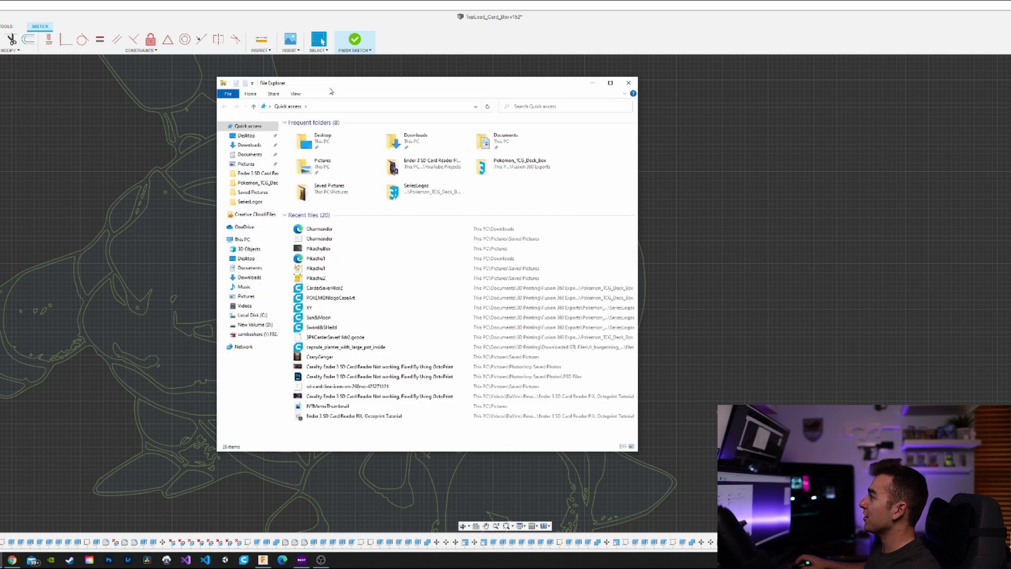
left_click_drag(332, 90, 188, 1)
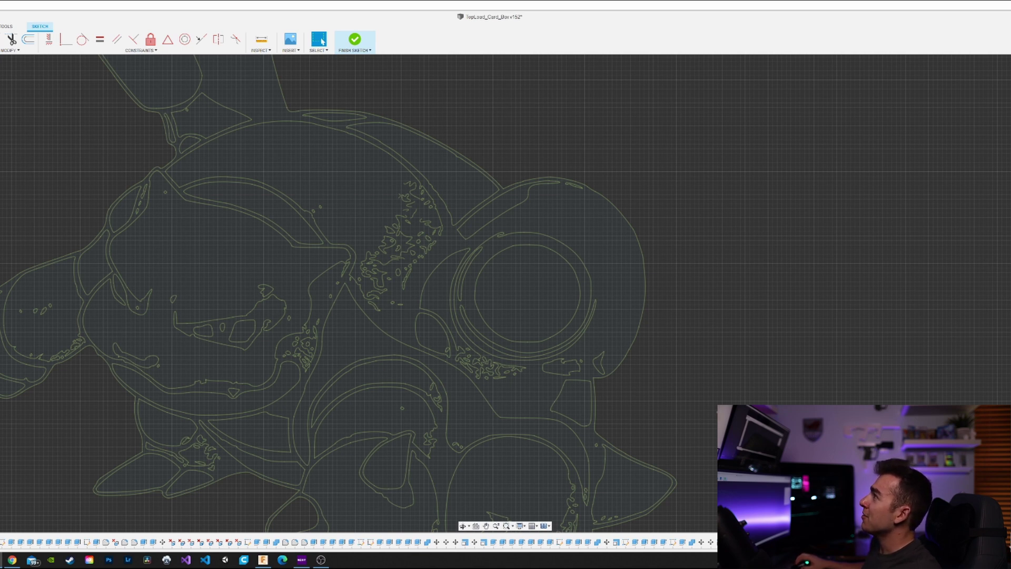
mouse_move(672, 0)
left_mouse_down()
mouse_move(586, 82)
mouse_move(717, 75)
mouse_move(679, 100)
left_mouse_up()
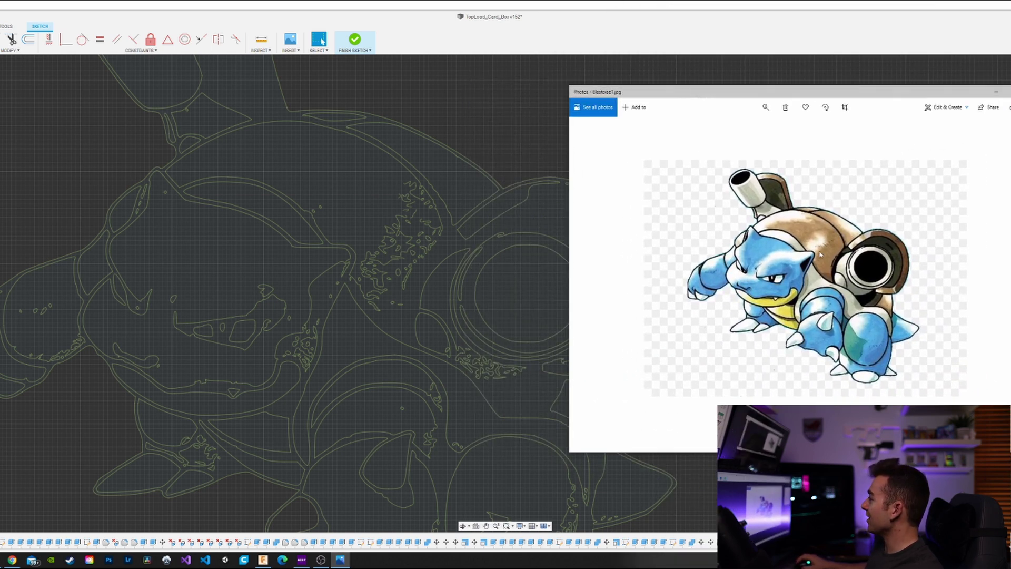
- Compare the Blastoise sketch's shell, neck and face regions with the shading in the source picture
scroll(395, 237, "up", 3)
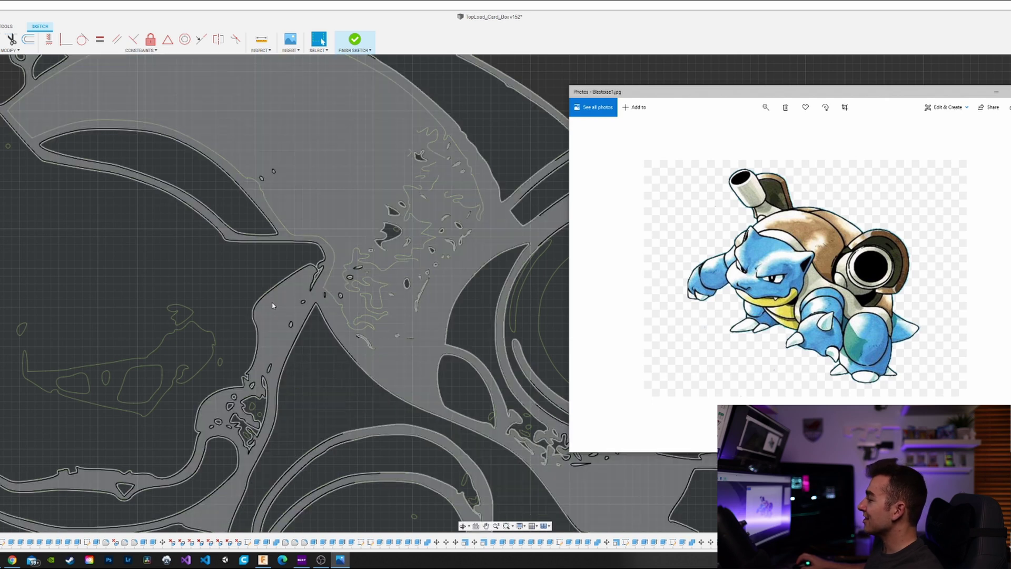
left_click(381, 289)
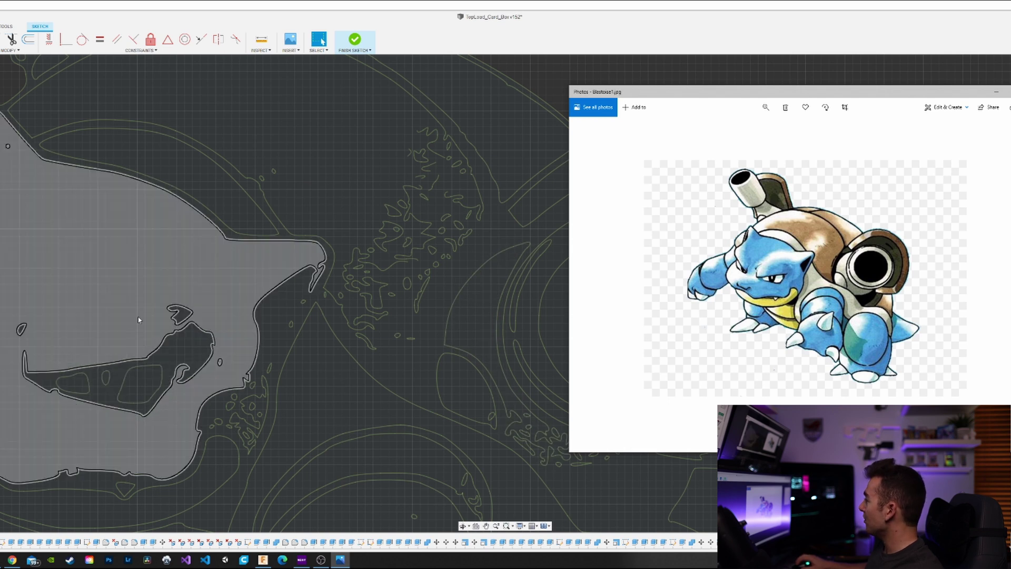
scroll(273, 414, "down", 5)
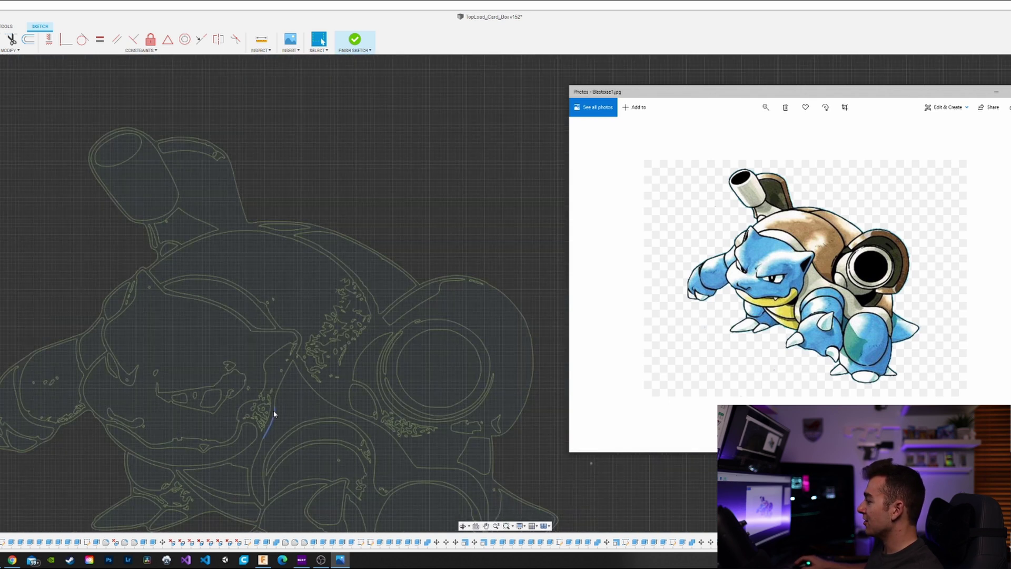
scroll(438, 369, "down", 7)
middle_click_drag(436, 367, 344, 366)
- Close the Blastoise picture, view Charmander.png instead, and move it clear of the sketch
left_click(341, 561)
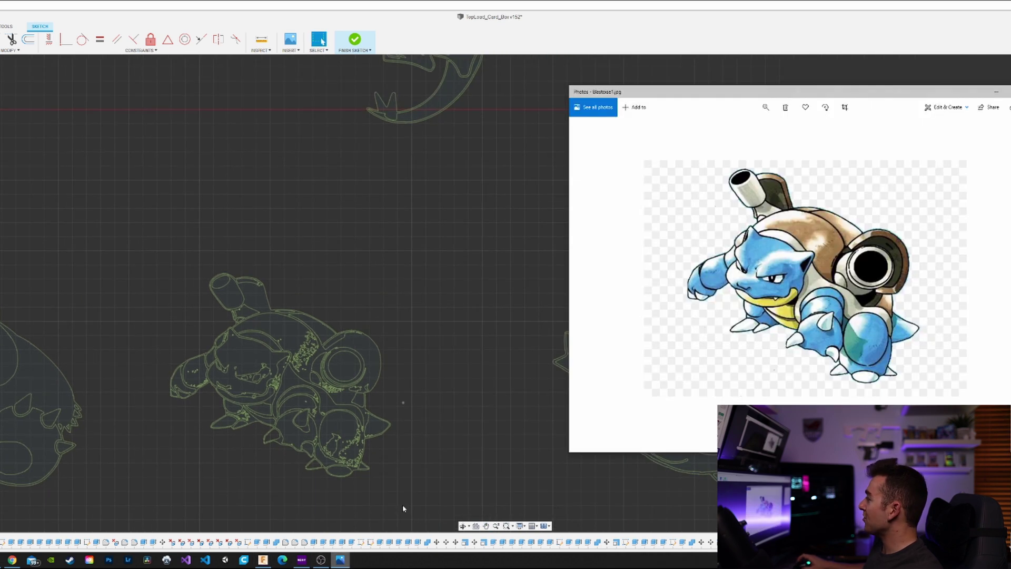
left_click(1010, 92)
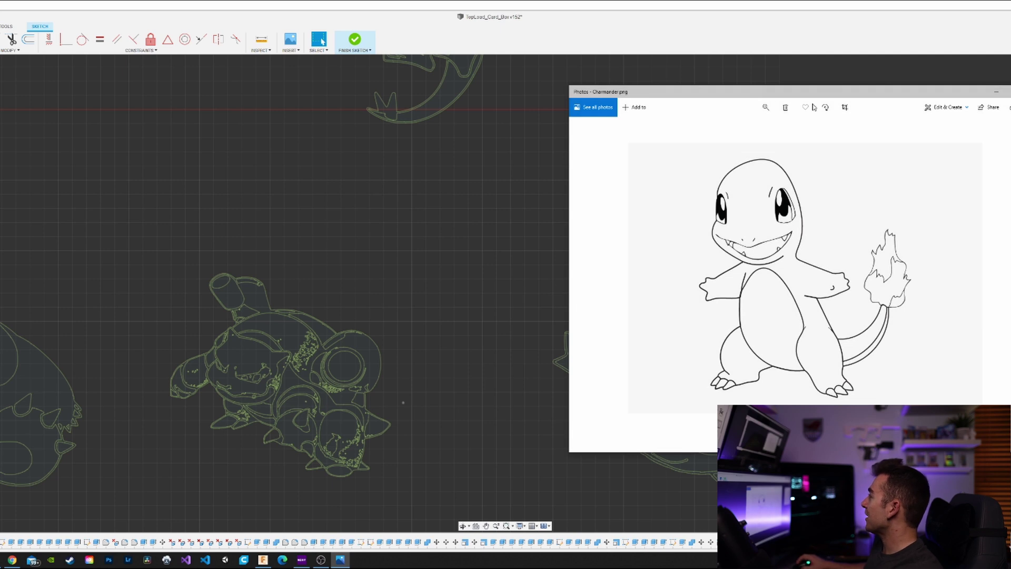
left_click_drag(811, 93, 649, 89)
- Return to the Charmander sketch beside the Pokémon logo and check its traced line work
scroll(298, 266, "up", 2)
scroll(296, 269, "down", 1)
middle_click_drag(310, 270, 2, 62)
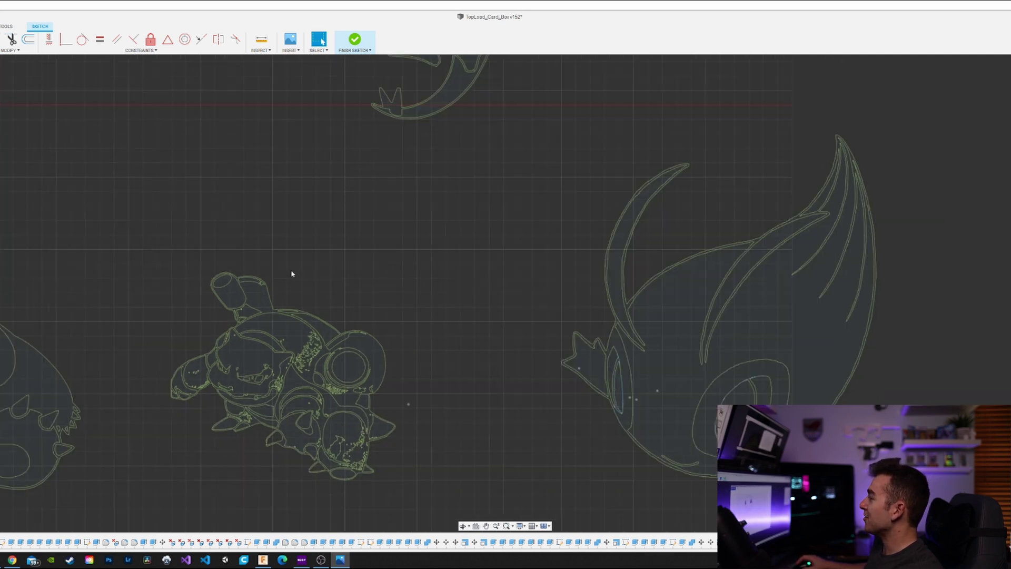
scroll(195, 233, "down", 6)
middle_click_drag(181, 264, 298, 49)
scroll(154, 230, "down", 1)
middle_click_drag(153, 230, 288, 244)
left_click(343, 561)
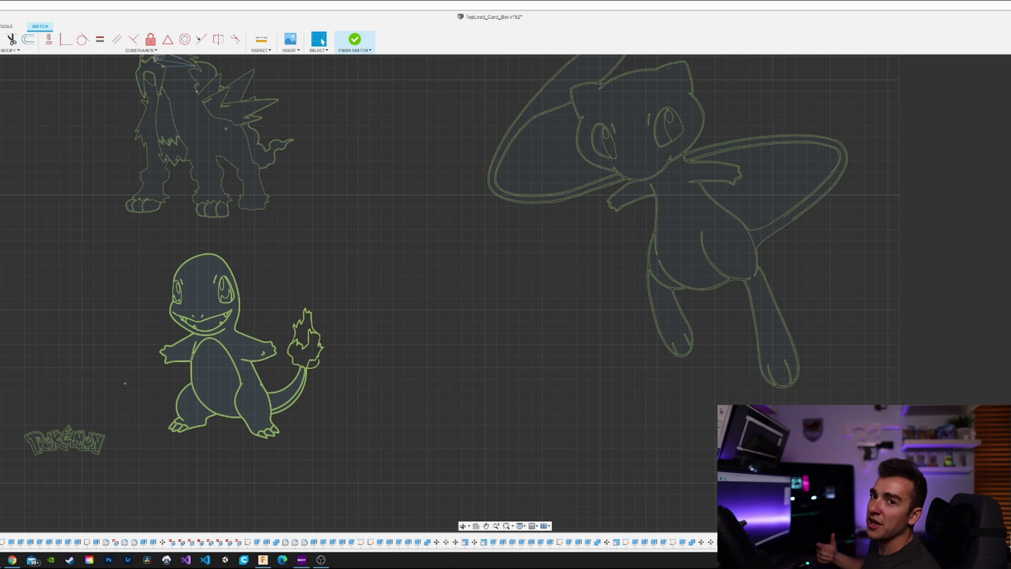
- Bridge the two lower gaps in the left edge of Charmander's tail flame with a short line and an arc
scroll(623, 222, "up", 5)
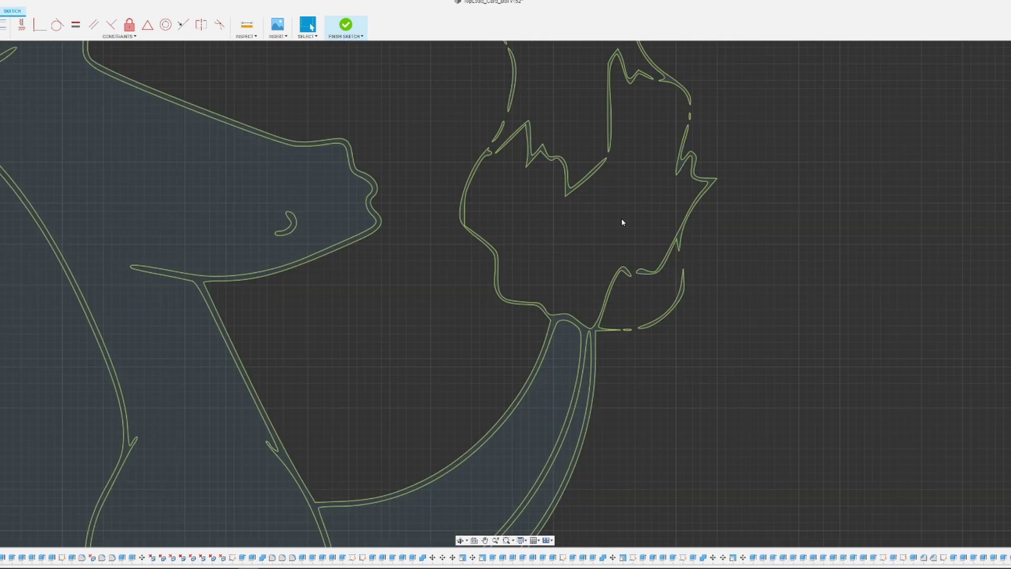
middle_click_drag(623, 221, 560, 356)
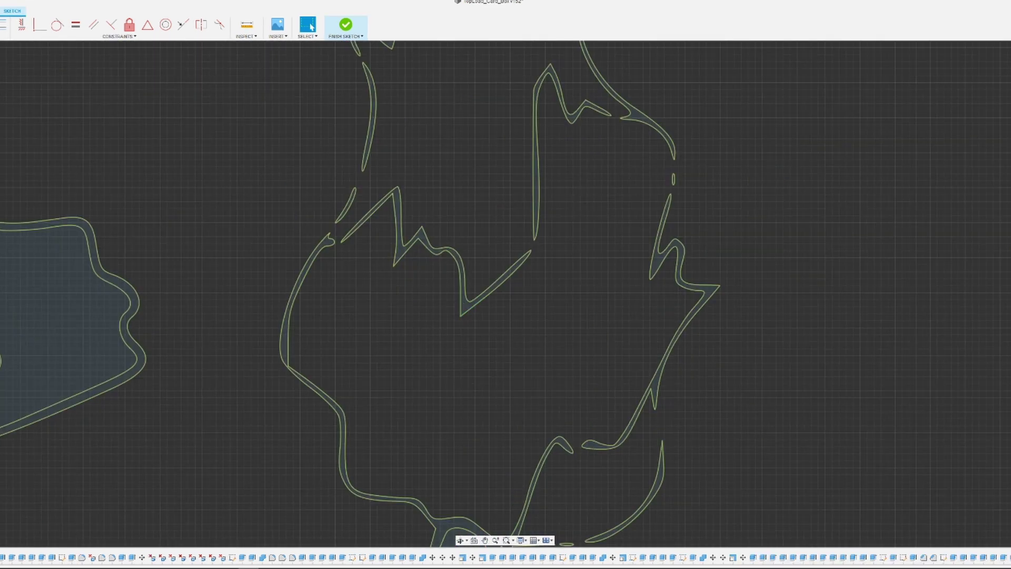
scroll(329, 230, "up", 9)
left_click(411, 123)
scroll(514, 66, "down", 4)
middle_click_drag(514, 65, 423, 388)
left_click(439, 295)
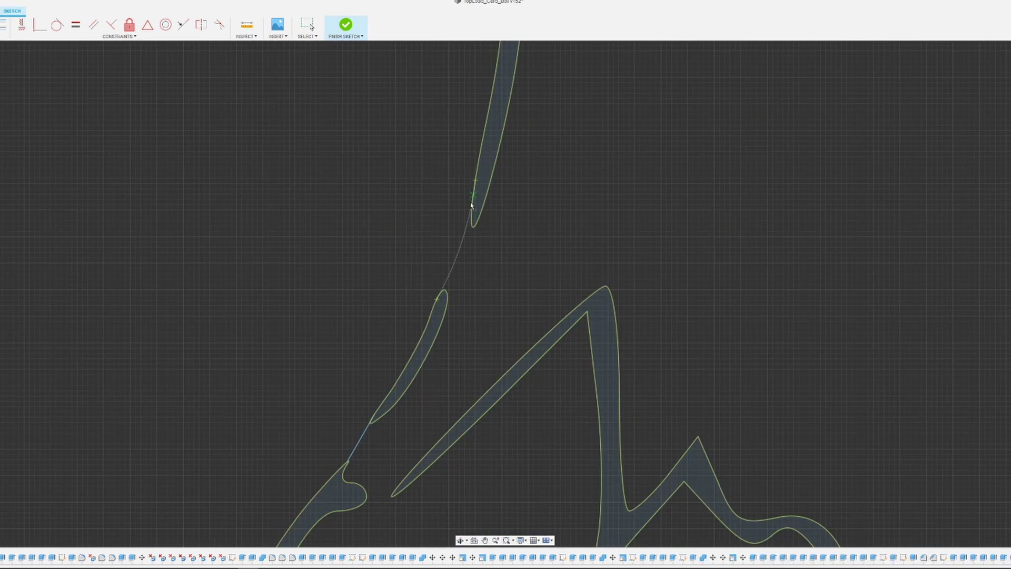
- Bridge the upper gap in the left edge of Charmander's tail flame with an arc between the two outline strokes
middle_click_drag(546, 264, 500, 85)
left_click(424, 219)
left_click(467, 312)
scroll(457, 280, "up", 6)
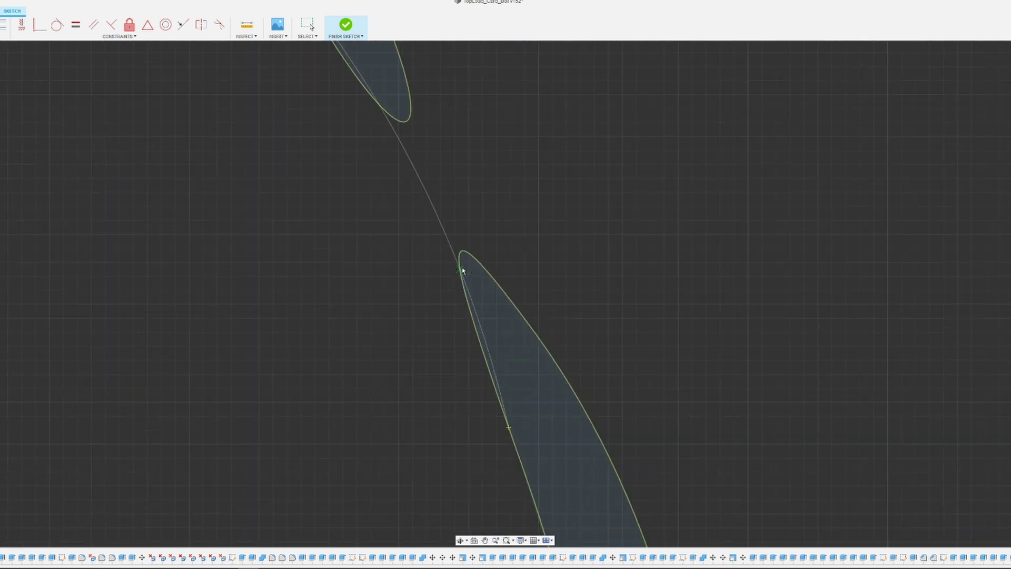
left_click(357, 81)
- Close the gaps along the tail flame's right edge and rounded base with three-point arcs
scroll(356, 81, "down", 8)
middle_click_drag(452, 295, 534, 190)
scroll(533, 190, "up", 3)
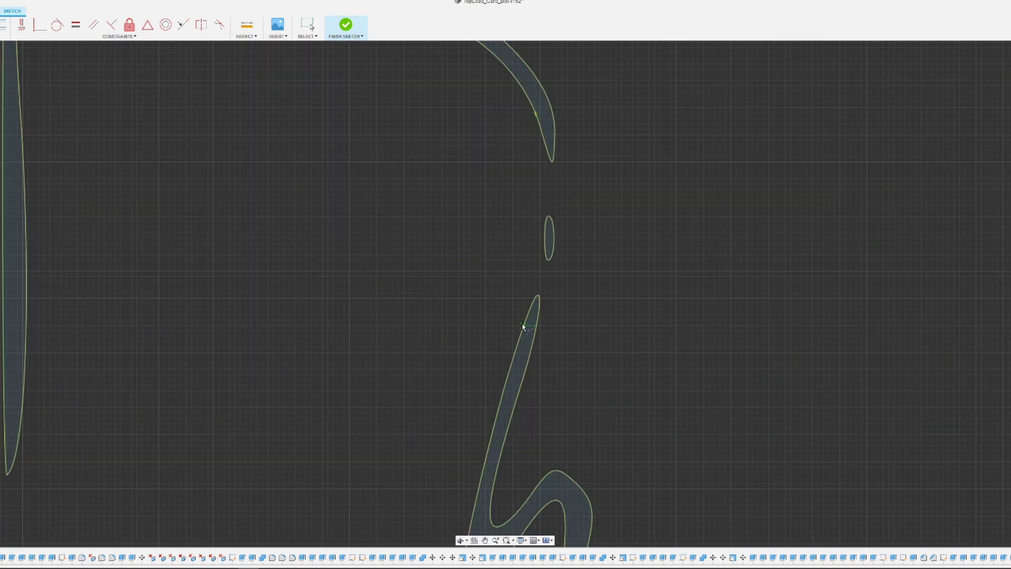
left_click(400, 318)
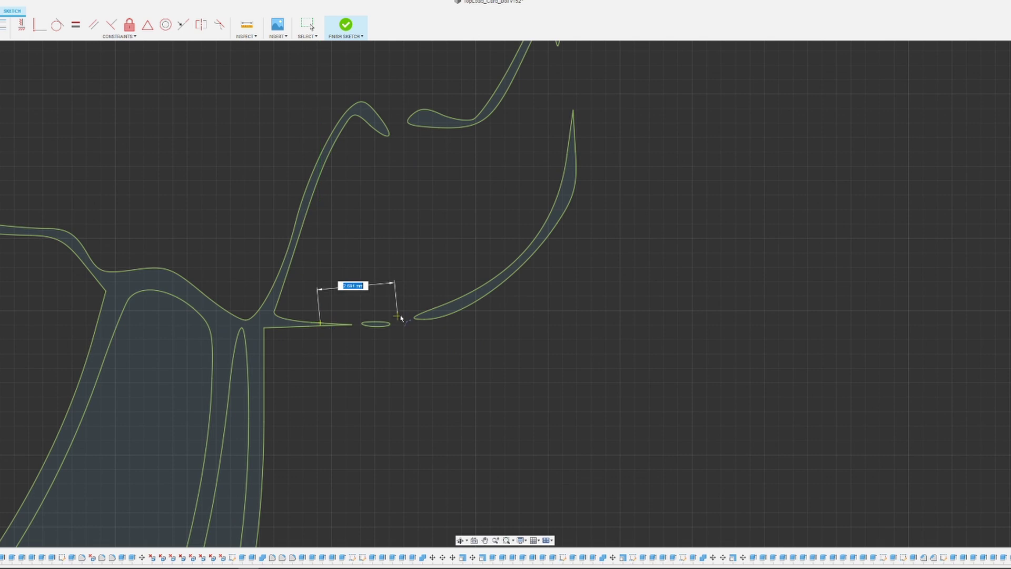
key("Escape")
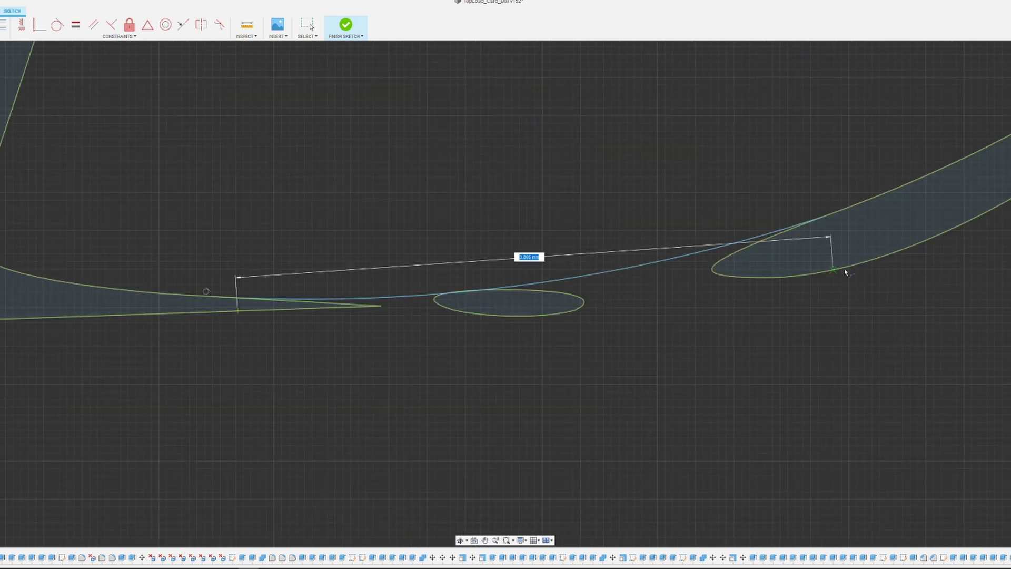
key("Escape")
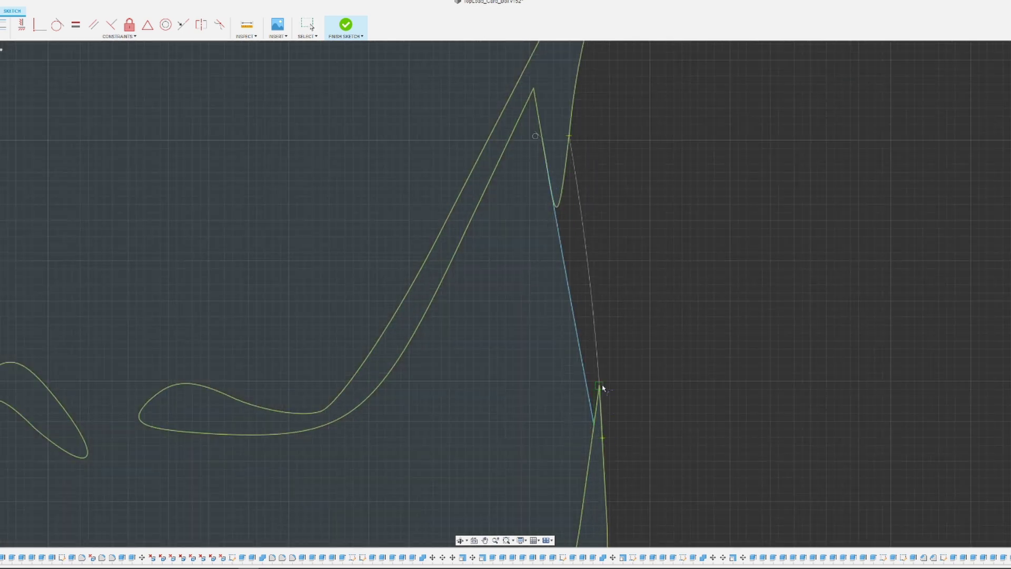
left_click(602, 388)
key("Escape")
- Draw an arc that continues the inner line of the flame's left edge down to its lower notch
scroll(535, 187, "down", 10)
scroll(553, 244, "up", 3)
scroll(411, 326, "up", 5)
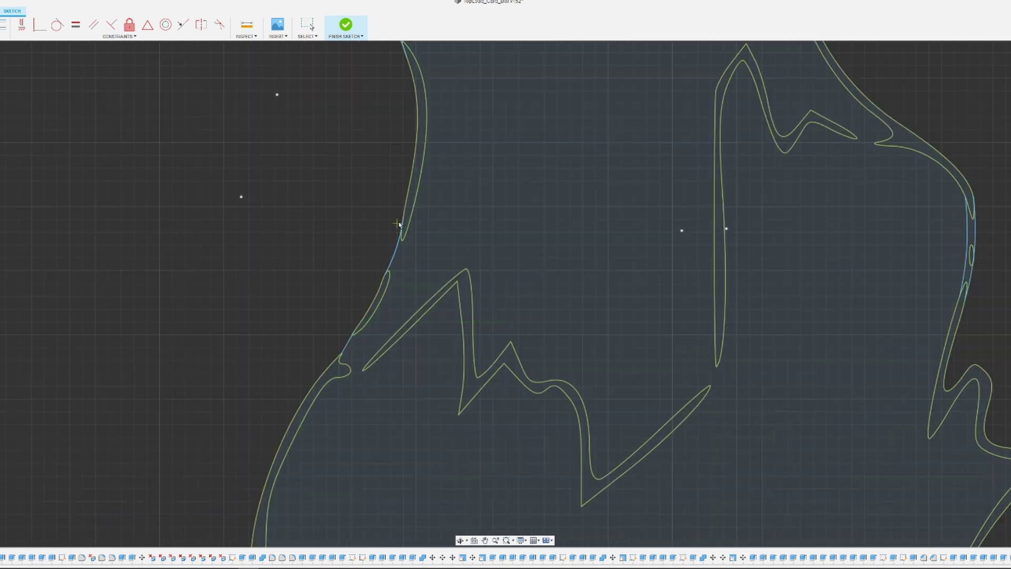
left_click(410, 217)
scroll(346, 363, "up", 10)
left_click(273, 329)
scroll(274, 338, "down", 6)
scroll(447, 379, "up", 3)
- Join the notch in the flame's left outline to the tip of the inner zigzag with two arcs
left_click(508, 342)
left_click(626, 334)
left_click(572, 339)
left_click(647, 341)
left_click(513, 402)
left_click(540, 402)
- Bridge the inner flame's long vertical stroke and the diagonal stroke below it with two parallel arcs
scroll(539, 402, "down", 10)
left_click(688, 212)
left_click(655, 310)
left_click(706, 212)
scroll(679, 311, "up", 5)
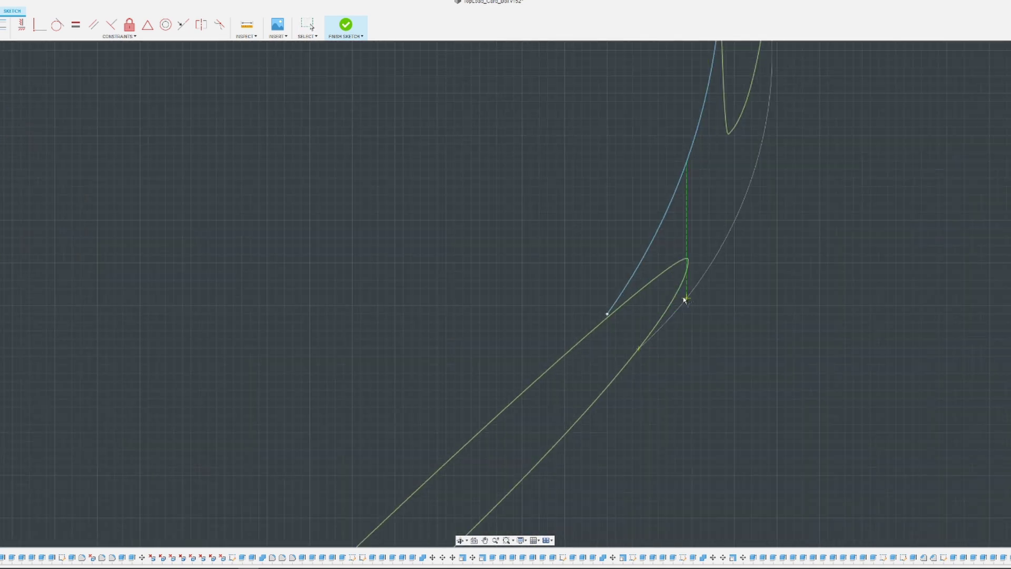
left_click(684, 296)
- Connect the inner flame's right tip to the notch in the right outline with an upper and a lower arc
scroll(680, 290, "down", 10)
scroll(561, 222, "up", 5)
left_click(554, 233)
left_click(731, 300)
left_click(645, 282)
left_click(541, 263)
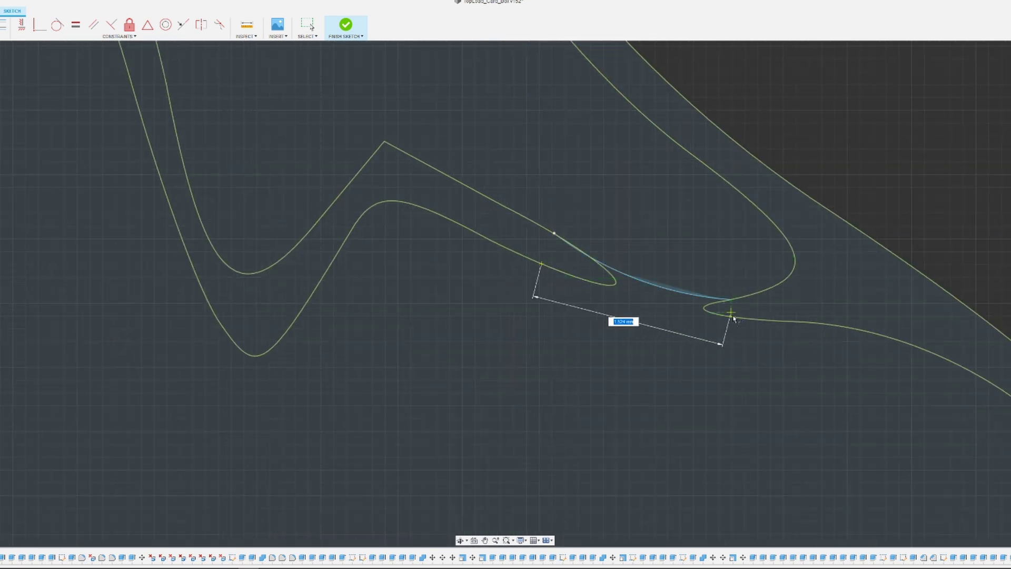
scroll(732, 316, "up", 10)
left_click(729, 307)
left_click(550, 298)
- Trim the overlapping loop ends where the inner flame's right tip joins the outline, undoing one cut
scroll(492, 279, "down", 10)
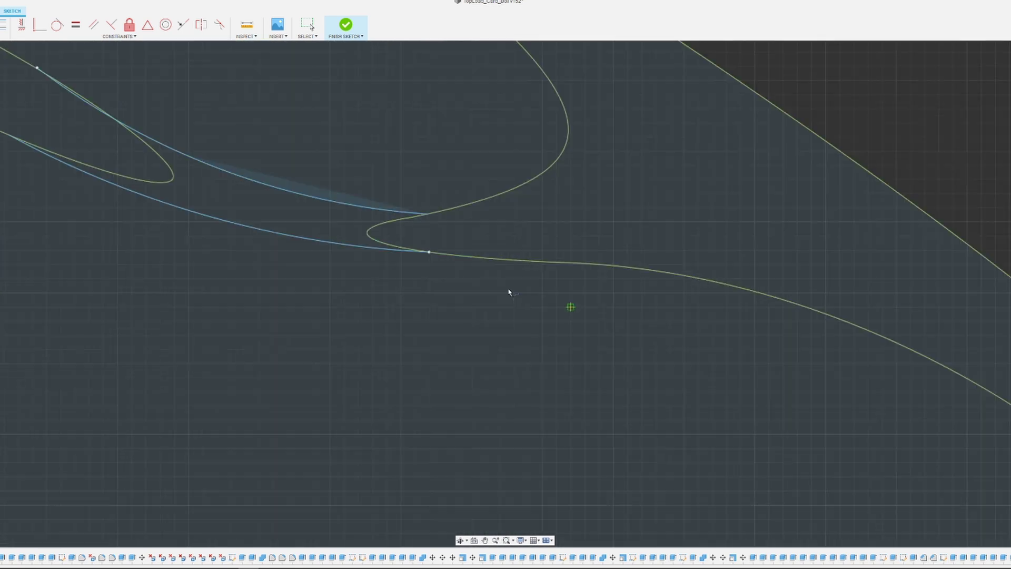
scroll(572, 309, "down", 6)
scroll(141, 282, "up", 8)
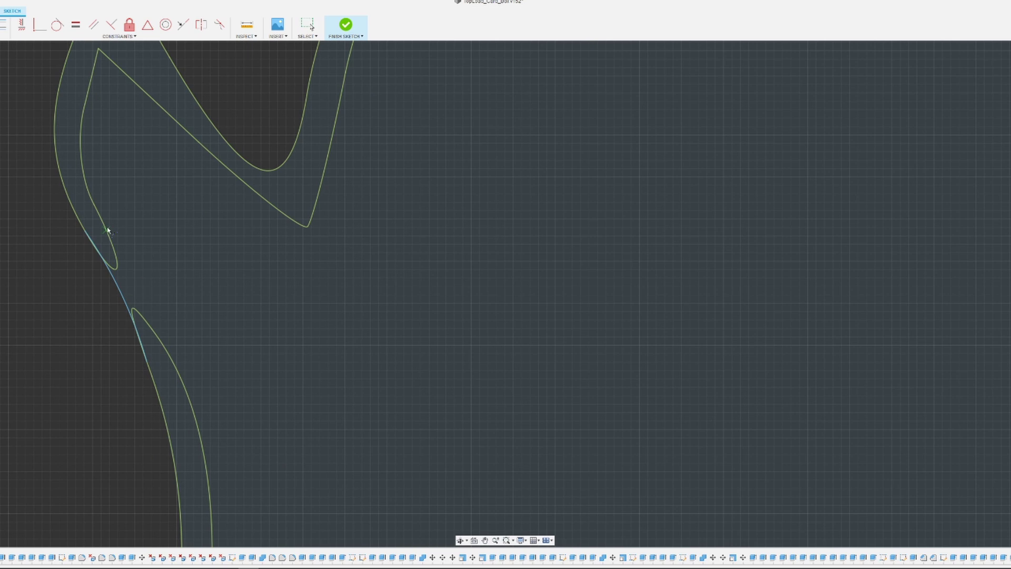
scroll(148, 303, "up", 10)
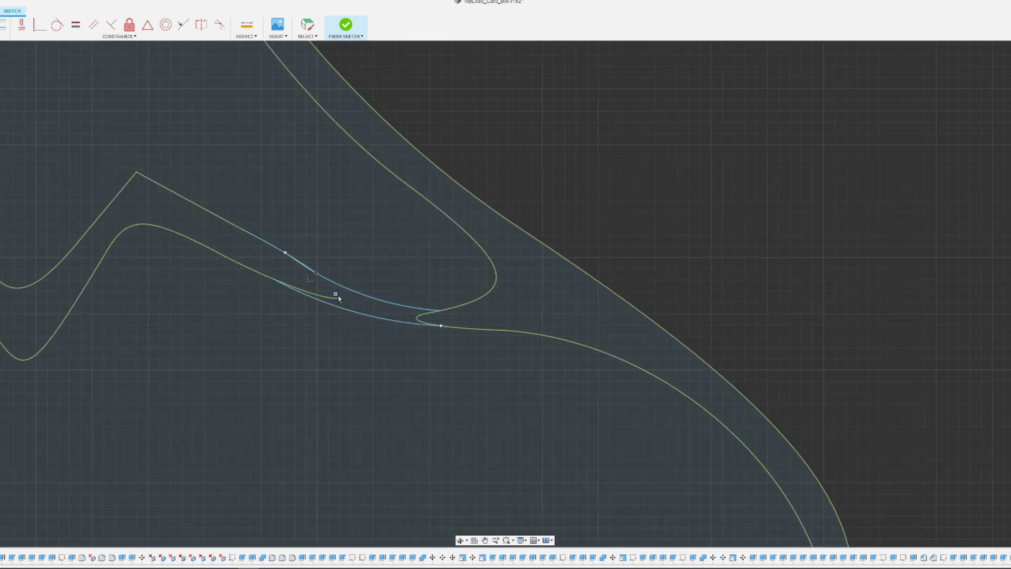
left_click_drag(338, 296, 395, 331)
key("ctrl+z")
scroll(430, 316, "up", 7)
key("t")
left_click(409, 322)
key("Escape")
scroll(488, 285, "up", 3)
key("t")
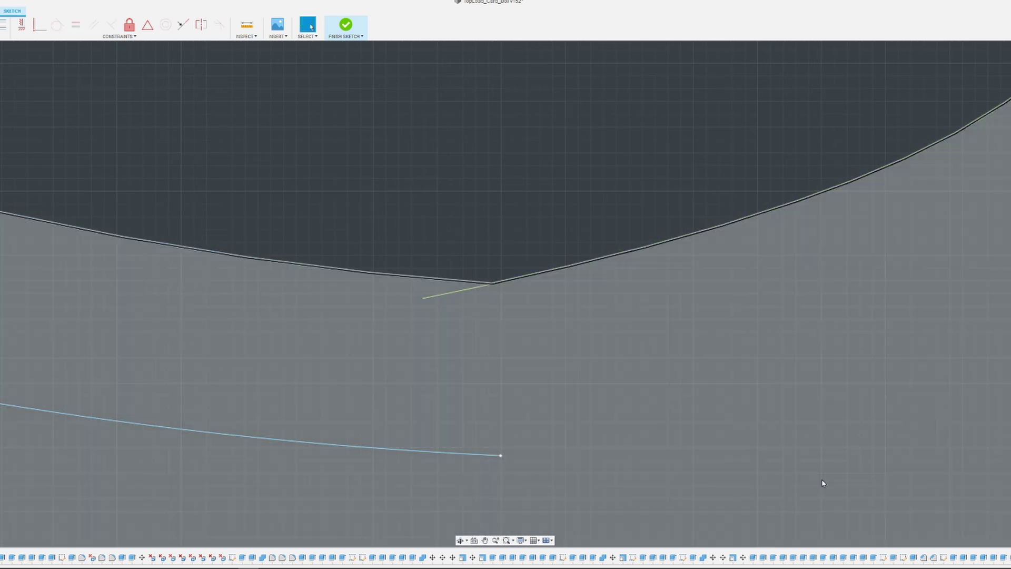
- Trim the leftover stubs at the inner flame's new joints, undoing a cut and redoing it closer in
scroll(795, 417, "down", 10)
scroll(761, 341, "up", 8)
key("t")
left_click(743, 388)
left_click(753, 374)
key("Escape")
middle_click_drag(757, 371, 790, 253)
scroll(790, 254, "down", 1)
key("ctrl+z")
key("t")
scroll(752, 335, "up", 7)
left_click(738, 387)
scroll(737, 364, "down", 10)
middle_click_drag(736, 355, 725, 295)
- Tidy the joint between the flame's left outline and the inner zigzag by connecting and trimming the curve ends
key("Escape")
key("l")
scroll(627, 383, "down", 5)
scroll(323, 232, "up", 6)
scroll(320, 373, "up", 4)
left_click(332, 376)
scroll(339, 378, "down", 8)
left_click(293, 389)
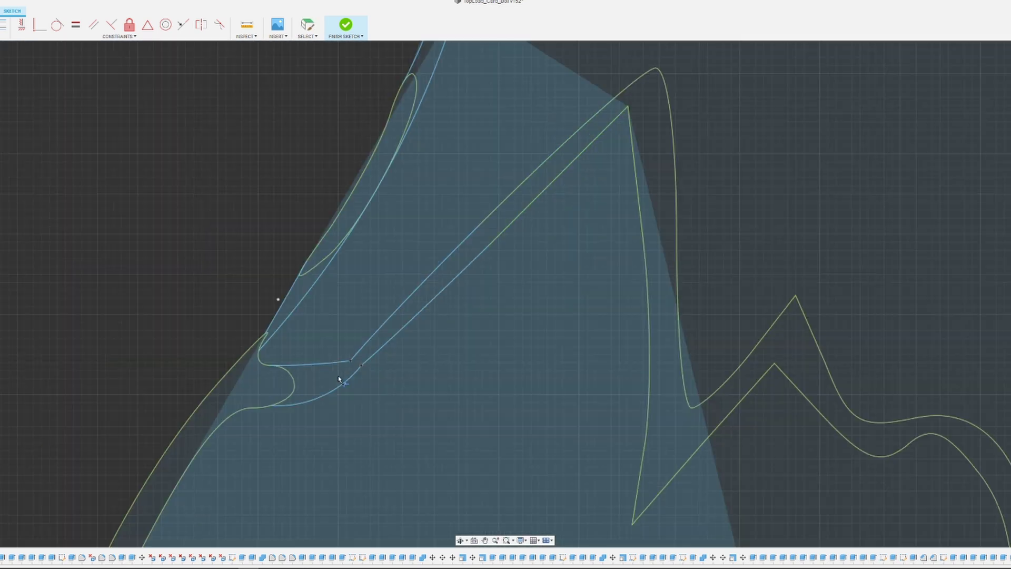
scroll(268, 329, "up", 9)
left_click(243, 349)
- Trim the overlapping stroke ends and the small island along the tail flame's left and right edges
scroll(245, 348, "down", 8)
scroll(295, 284, "up", 5)
scroll(402, 253, "down", 4)
scroll(397, 180, "up", 6)
scroll(348, 236, "down", 3)
scroll(347, 236, "down", 4)
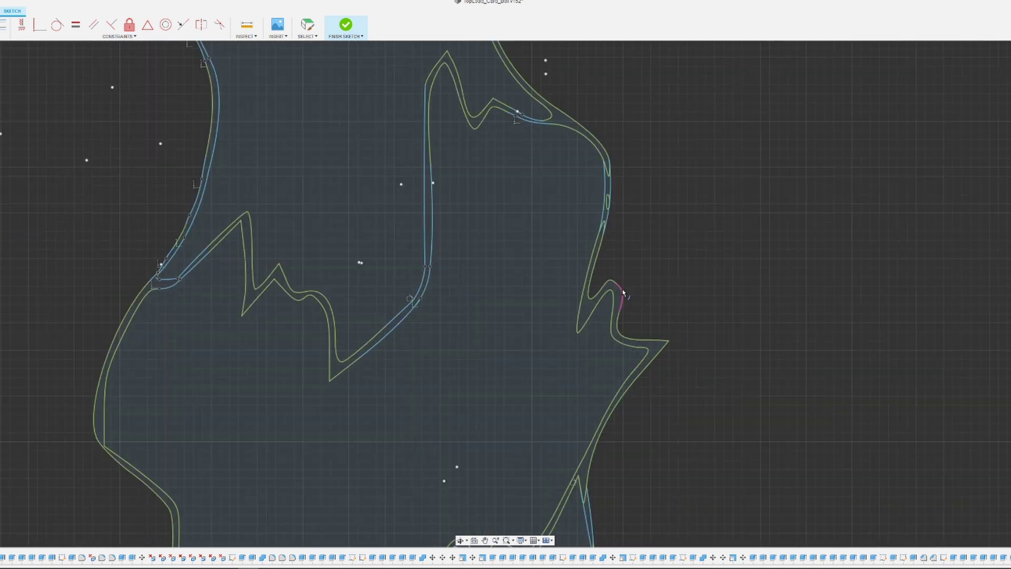
scroll(590, 192, "up", 6)
scroll(588, 191, "down", 5)
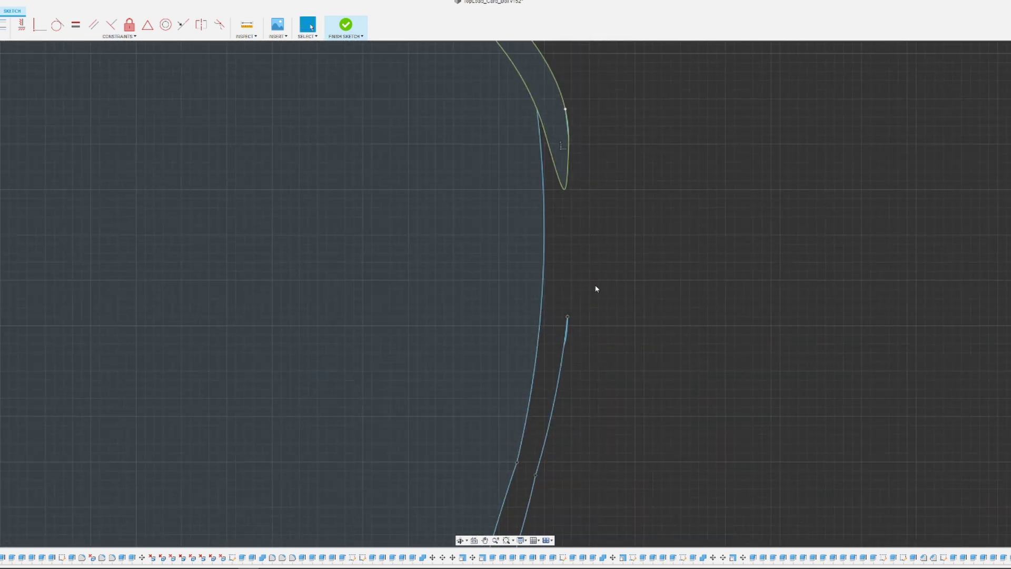
scroll(514, 263, "down", 3)
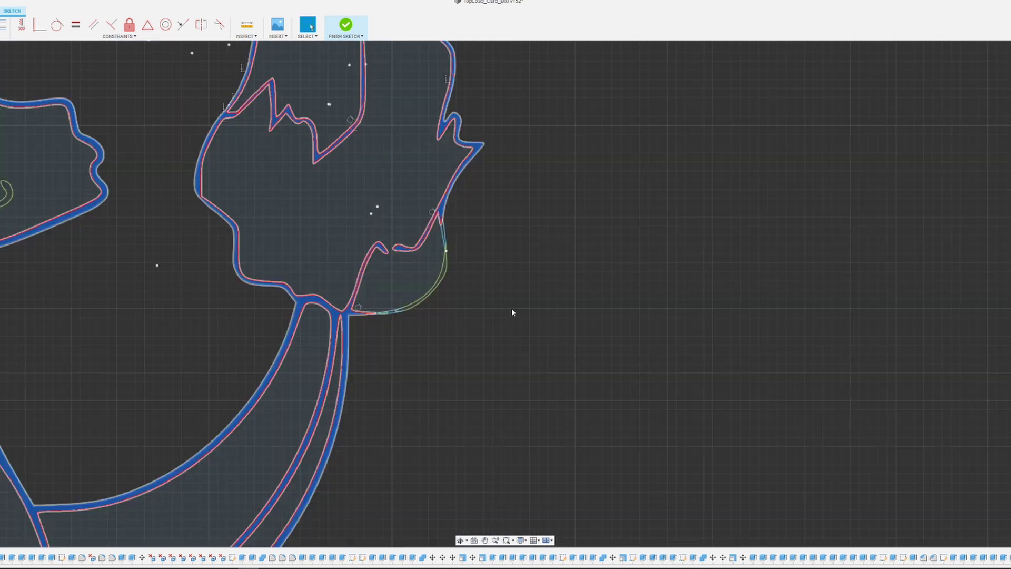
- Trim the stray curve ends around the arcs that close the flame's base
scroll(147, 395, "up", 6)
scroll(408, 286, "up", 3)
scroll(762, 267, "down", 5)
scroll(338, 275, "up", 5)
scroll(338, 276, "down", 5)
scroll(789, 365, "up", 4)
scroll(691, 318, "up", 3)
scroll(690, 318, "down", 5)
scroll(864, 301, "up", 4)
scroll(865, 306, "down", 10)
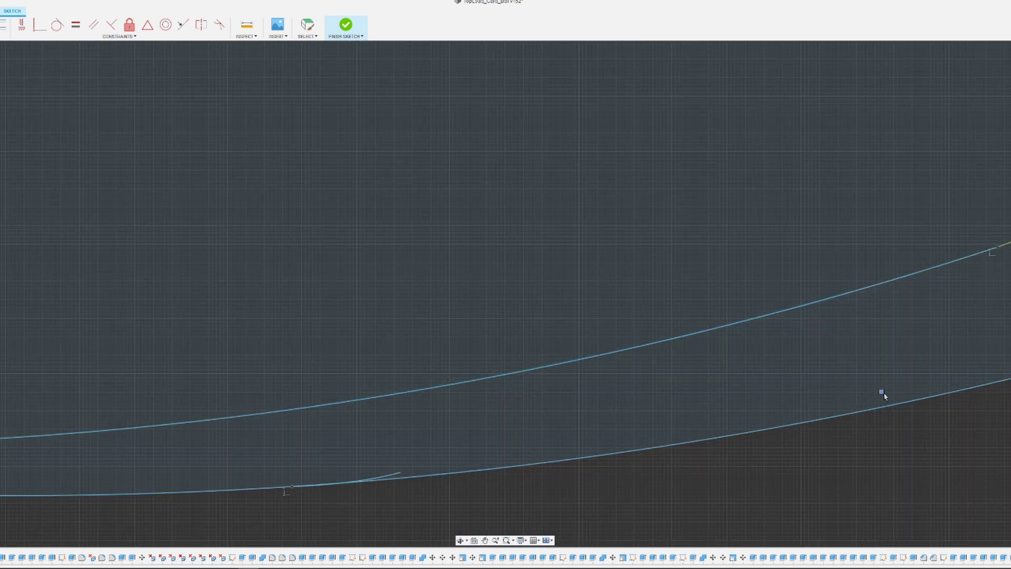
- Extrude the selected Charmander outline 5 mm
key("e")
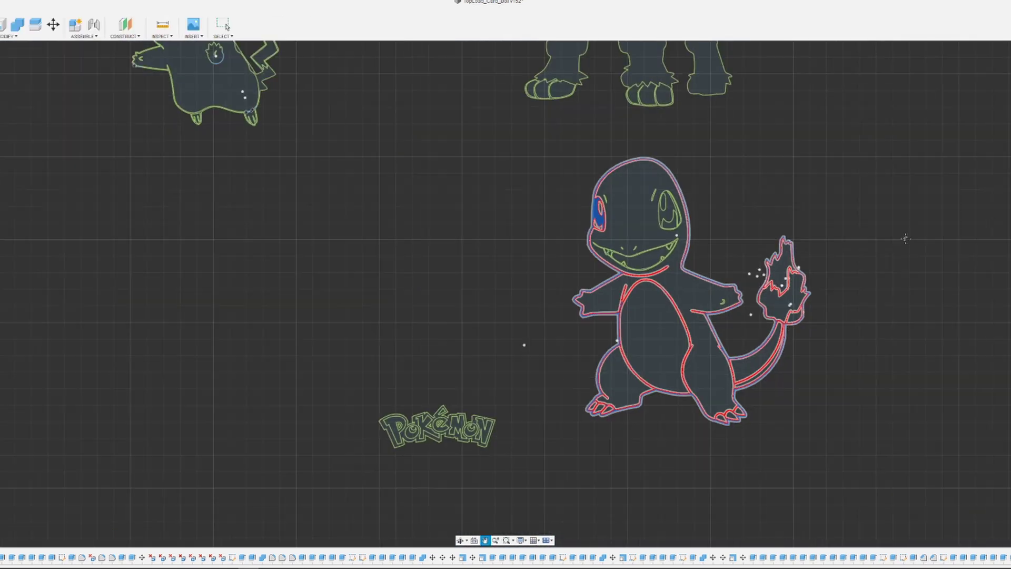
middle_click_drag(904, 236, 758, 235)
scroll(578, 281, "up", 1)
type("2")
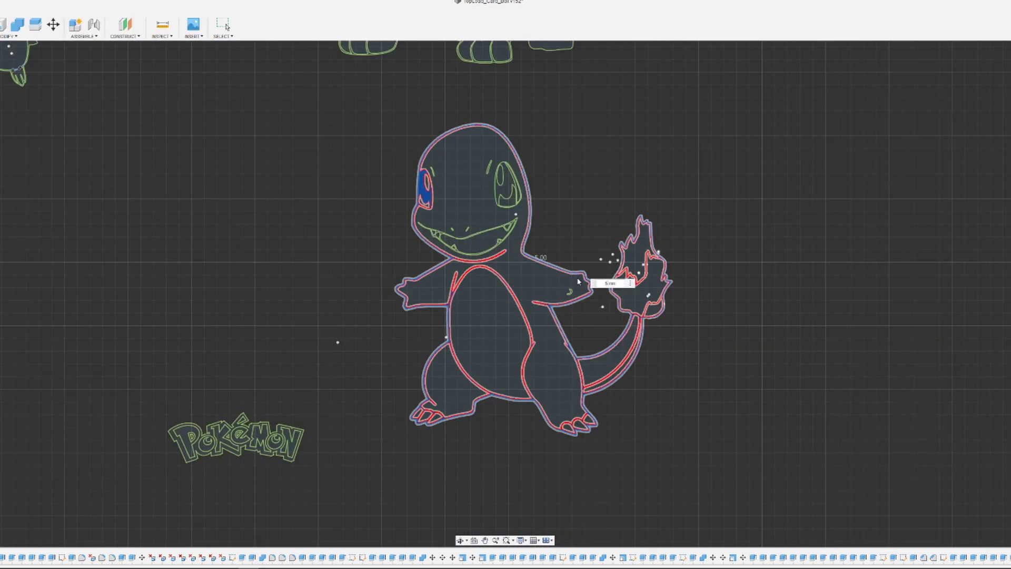
key("Return")
- Select Charmander's skin region in the sketch to check where it leaks through the mouth lines
middle_click_drag(578, 279, 550, 211, "shift")
scroll(551, 211, "up", 2)
left_click(401, 205)
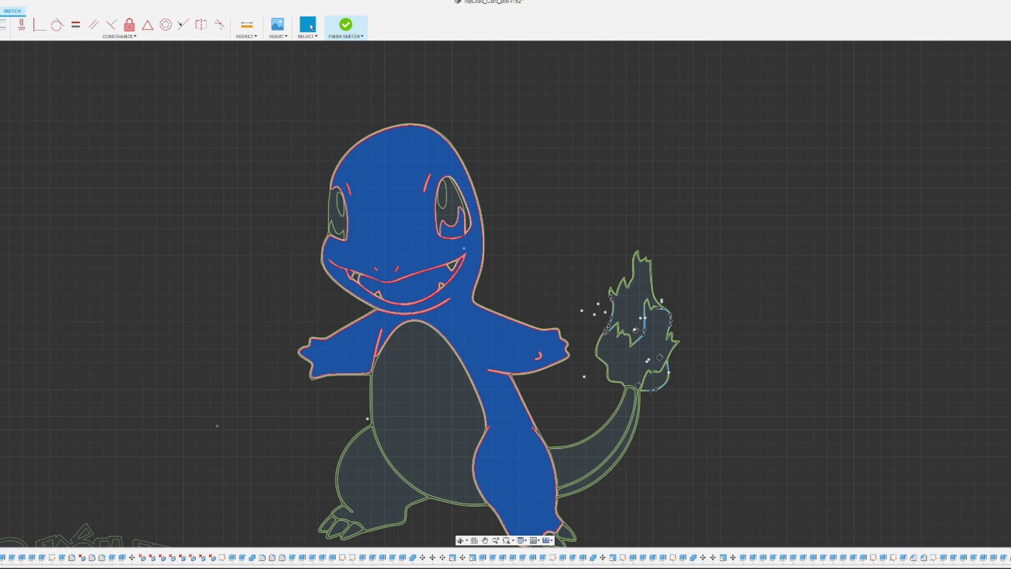
scroll(329, 243, "up", 5)
scroll(428, 345, "up", 2)
- Trim away the rounded outline next to the fang in the corner of Charmander's mouth
left_click(203, 413)
key("l")
scroll(428, 349, "up", 2)
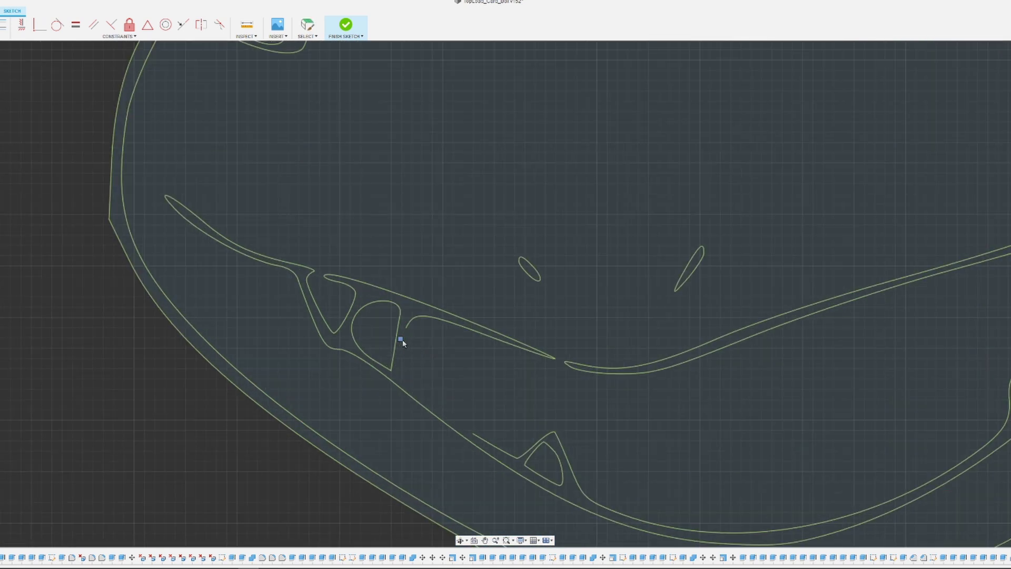
mouse_move(359, 342)
left_mouse_down()
mouse_move(399, 349)
mouse_move(429, 330)
left_mouse_up()
key("Escape")
scroll(237, 133, "down", 4)
- Bridge the gap in the upper mouth line above the fang with one arc on each side of the stroke
scroll(333, 248, "up", 6)
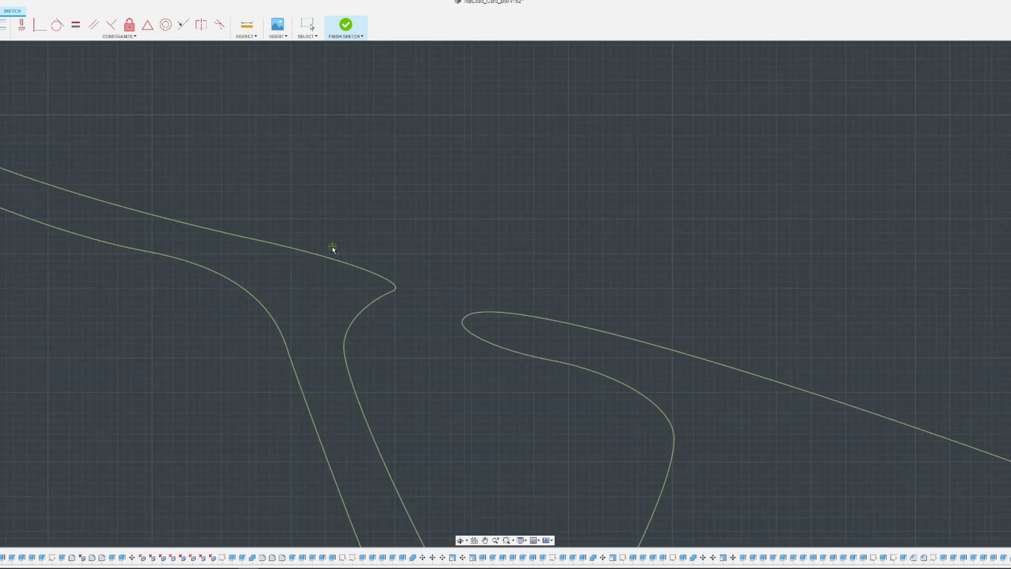
scroll(326, 256, "up", 4)
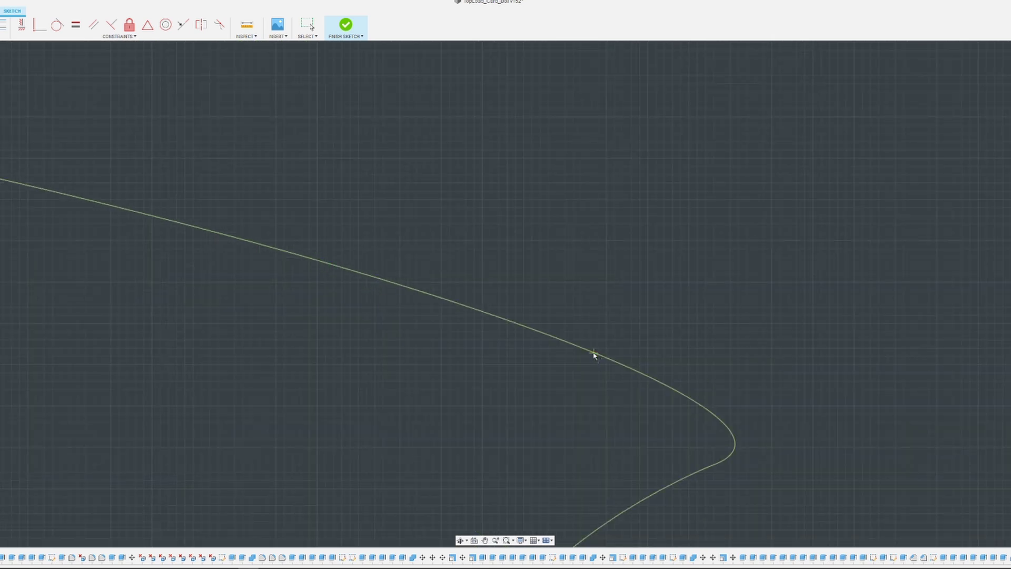
scroll(193, 225, "up", 4)
left_click(196, 223)
scroll(795, 294, "down", 8)
middle_click_drag(795, 294, 389, 257)
left_click(686, 346)
left_click(433, 274)
scroll(664, 398, "up", 3)
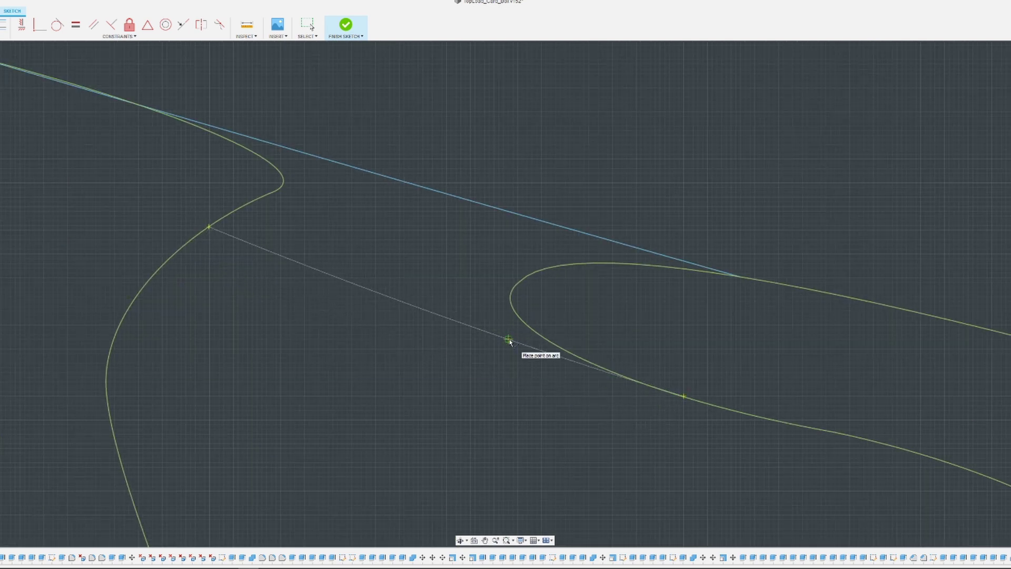
scroll(540, 316, "down", 5)
scroll(465, 290, "up", 3)
scroll(454, 292, "up", 3)
- Trim the rounded stroke ends around the new arcs above the fang
key("t")
scroll(425, 280, "up", 4)
left_click(387, 267)
left_click(387, 278)
left_click(283, 237)
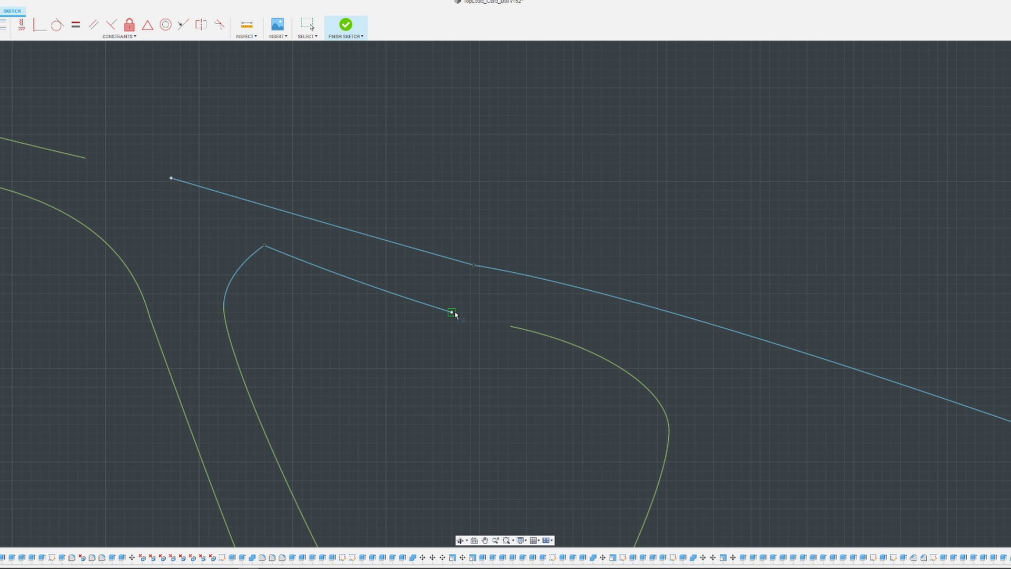
- Draw the missing segments of the mouth's inner outline beside the fang
scroll(617, 415, "down", 8)
left_click(539, 430)
left_click(463, 369)
left_click(483, 388)
left_click(553, 372)
left_click(466, 351)
left_click(463, 370)
- Join the upper and lower inner mouth curves with a three-point arc against the fang and shift its upper endpoint
scroll(460, 362, "up", 8)
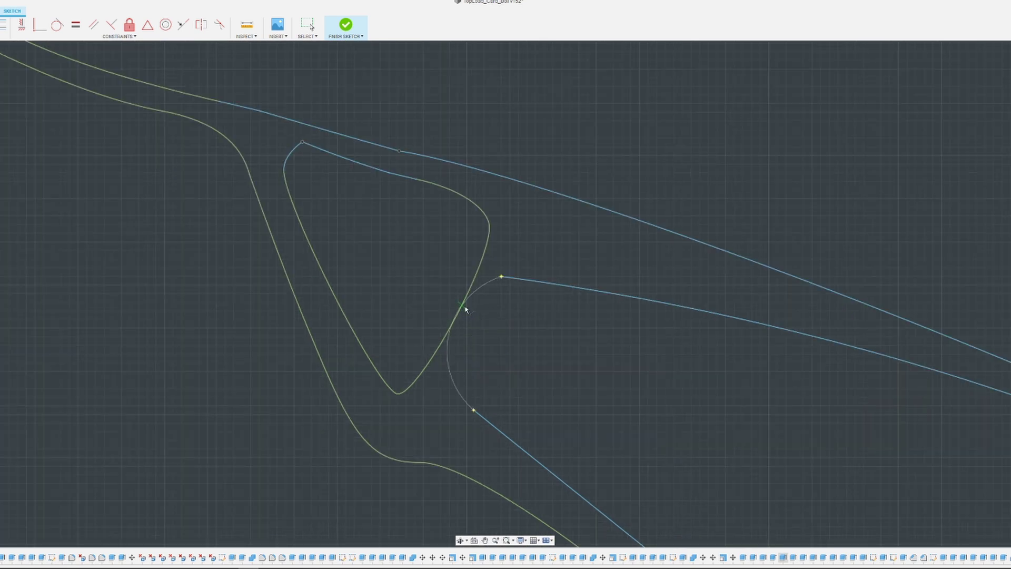
left_click(464, 309)
key("Escape")
left_click_drag(502, 276, 526, 286)
scroll(603, 356, "down", 6)
scroll(605, 358, "down", 10)
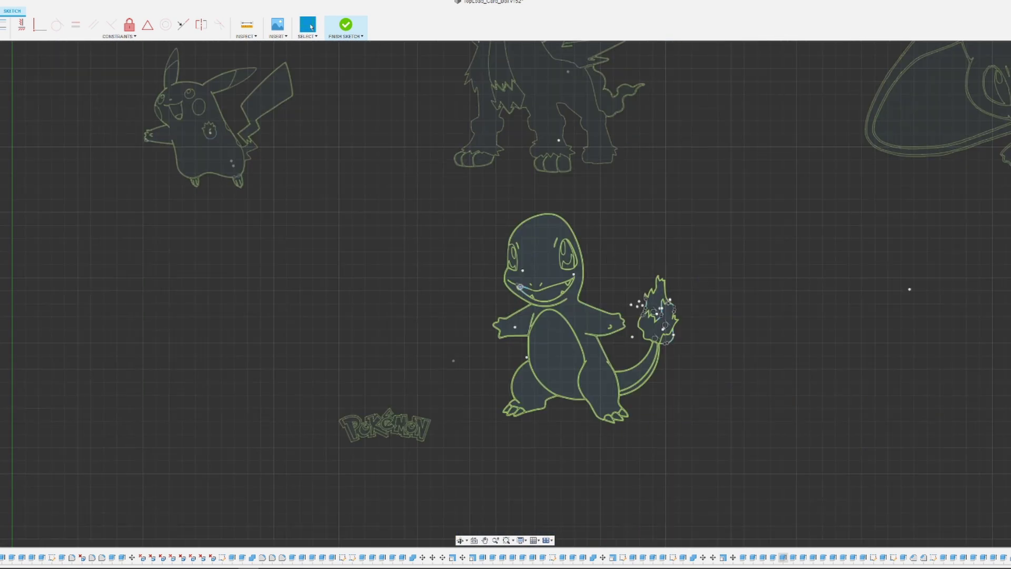
- Select the connected skin region covering Charmander's head, arms and front leg
scroll(632, 363, "up", 6)
scroll(397, 336, "down", 6)
scroll(387, 249, "up", 5)
scroll(387, 250, "down", 5)
left_click(645, 438)
scroll(427, 374, "up", 5)
scroll(397, 424, "down", 4)
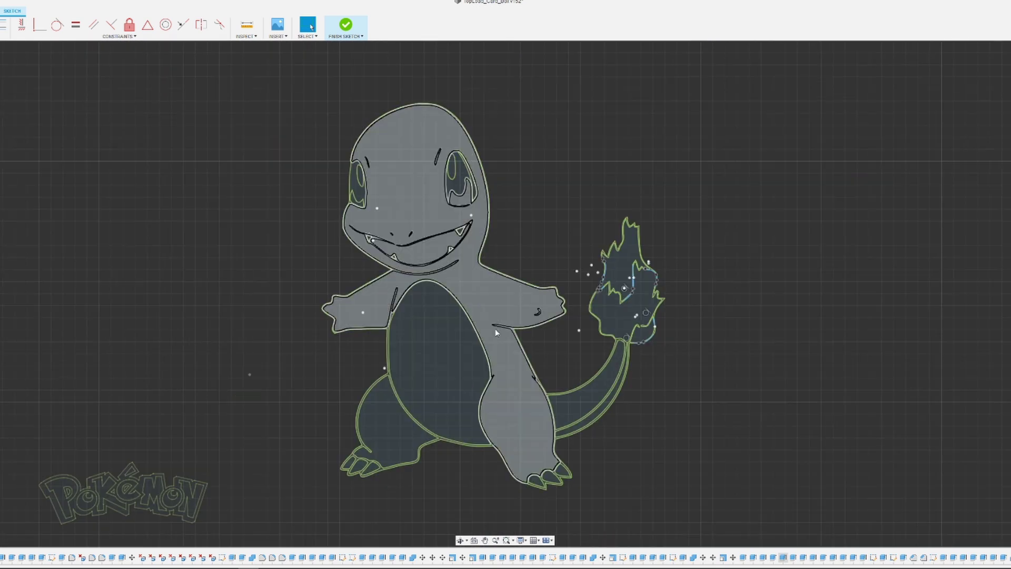
left_click(443, 337)
left_click(577, 152)
scroll(438, 243, "up", 7)
left_click(579, 343)
scroll(319, 211, "down", 5)
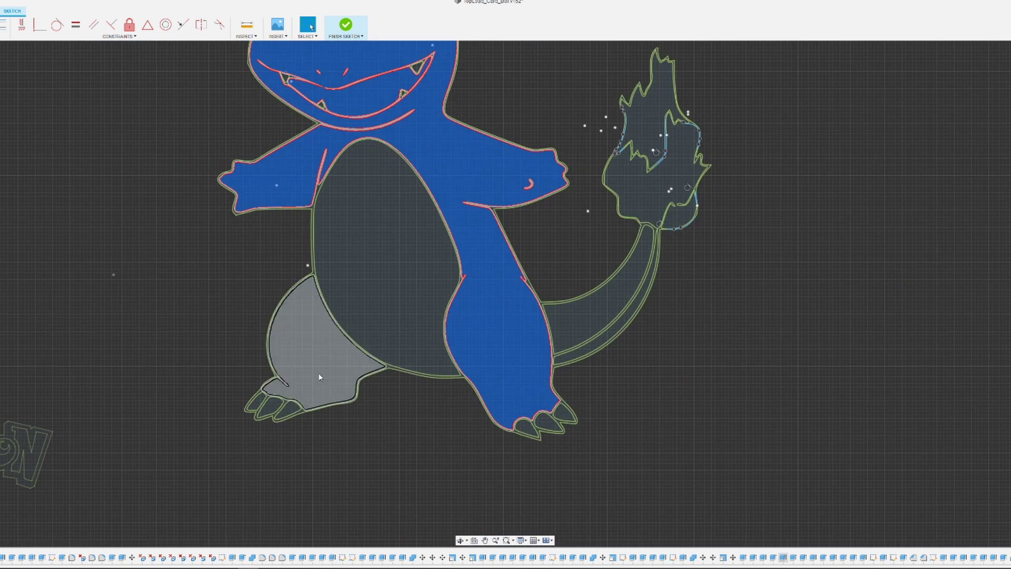
- Add the rear leg, tail and lower flame regions to the selection
left_click(318, 377, "ctrl")
left_click(613, 311, "ctrl")
scroll(654, 346, "up", 3)
left_click(625, 314, "ctrl")
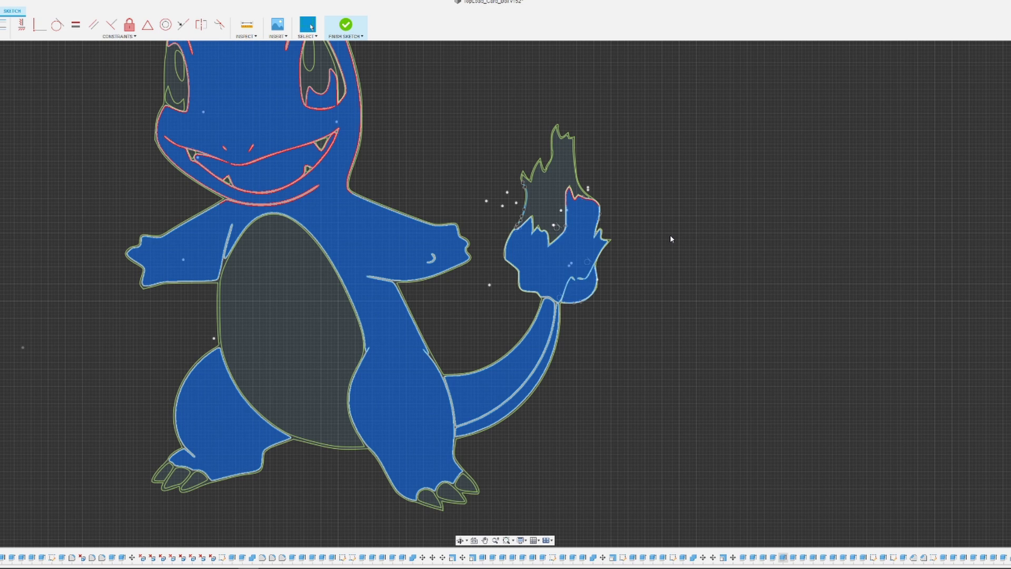
- Extrude the selected skin and lower flame regions by 2 mm
type("e2")
key("Return")
mouse_move(644, 221)
middle_mouse_down("shift")
mouse_move(566, 254)
mouse_move(590, 295)
mouse_move(580, 279)
mouse_move(779, 248)
mouse_move(612, 309)
middle_mouse_up("shift")
scroll(612, 309, "up", 8)
scroll(628, 312, "down", 8)
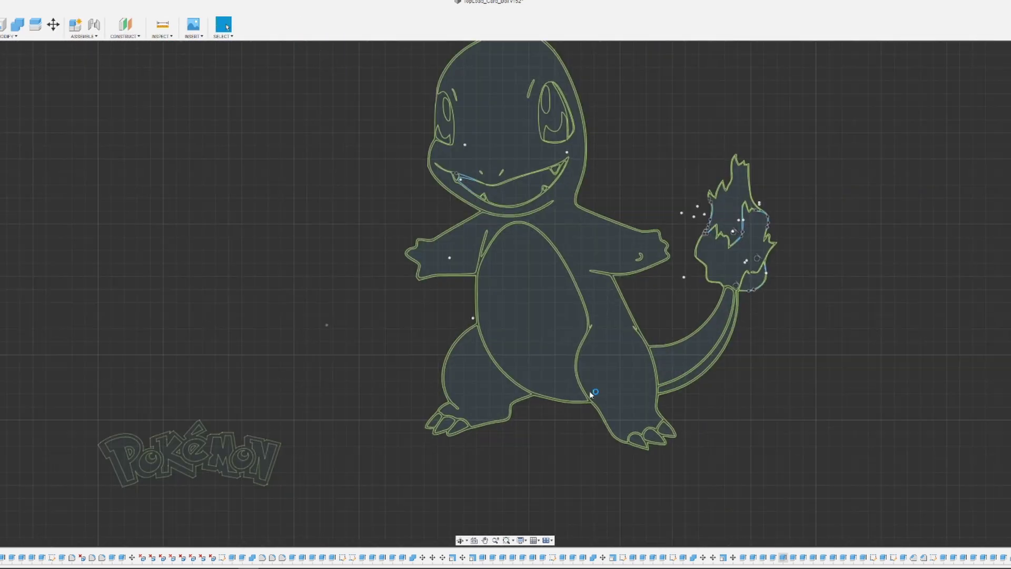
- Select the mouth outline, the dark region of the tail-side eye and the two highlight regions of the other eye
scroll(667, 209, "up", 10)
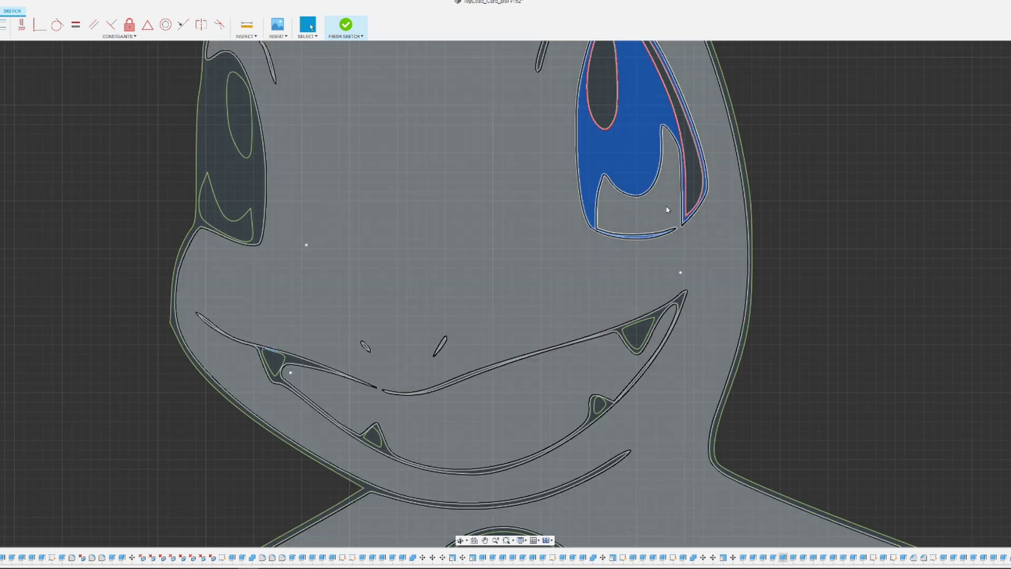
scroll(668, 210, "down", 3)
scroll(803, 269, "up", 2)
scroll(637, 272, "up", 3)
left_click(640, 279)
scroll(780, 268, "down", 5)
scroll(720, 179, "up", 3)
left_click(590, 153, "ctrl")
left_click(315, 140, "ctrl")
left_click(304, 215, "ctrl")
scroll(589, 211, "up", 4)
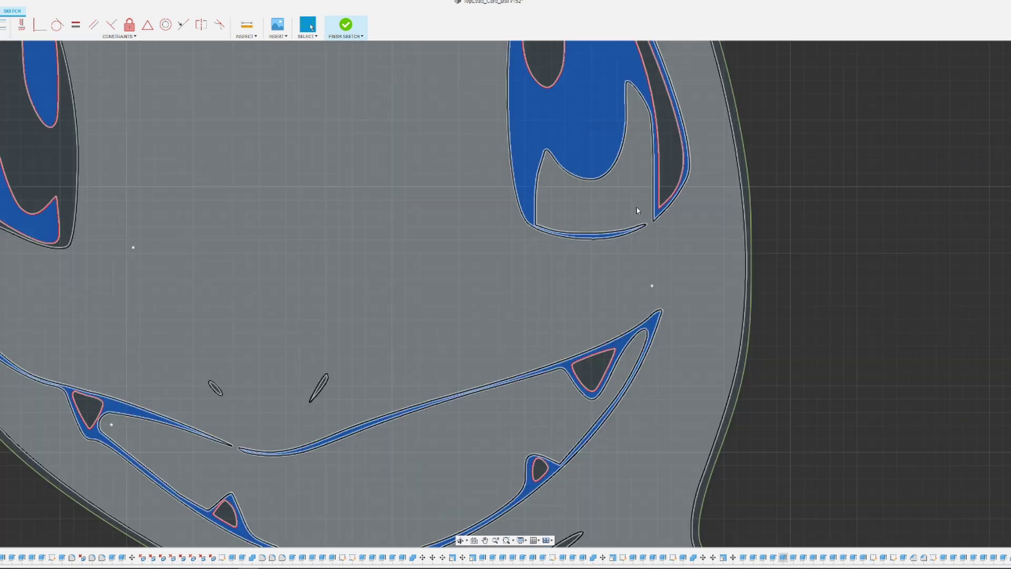
- Select the belly and the rear foot's claw regions in the sketch and finish the sketch
scroll(637, 211, "down", 5)
scroll(327, 402, "up", 6)
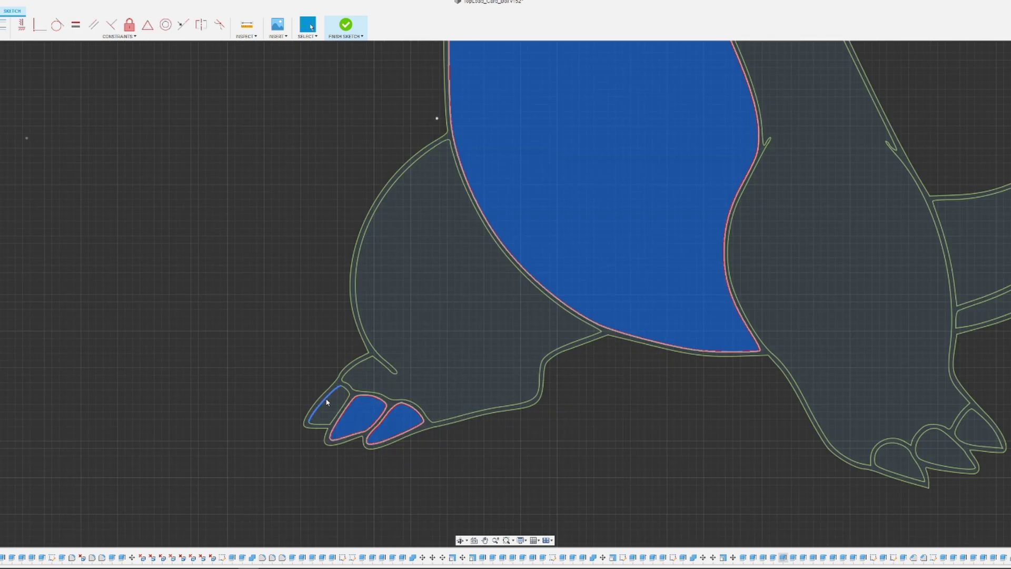
left_click(346, 25)
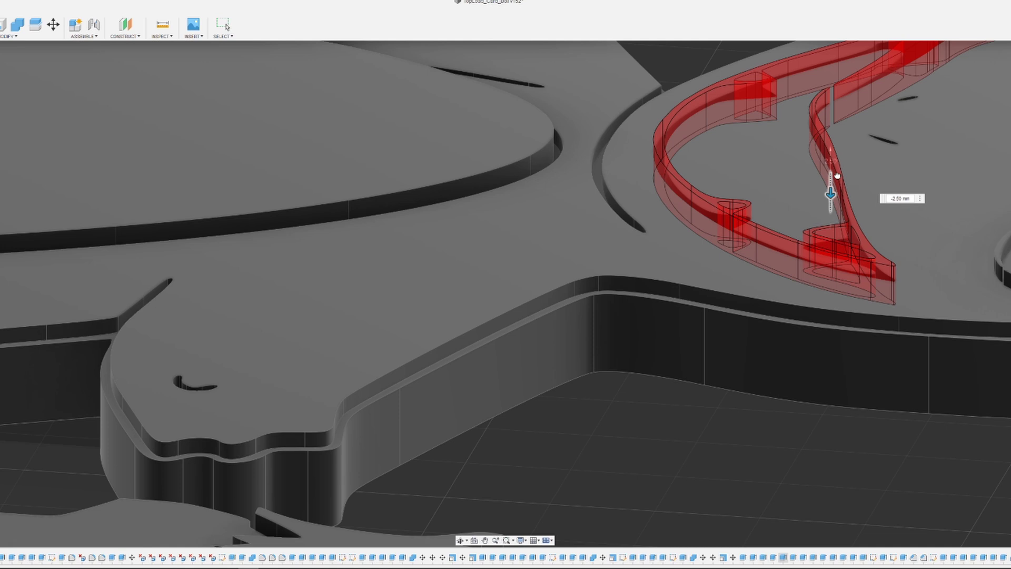
- Extrude a raised eye face on Charmander's head downward as a cut
scroll(838, 177, "down", 5)
middle_click_drag(919, 304, 605, 240, "shift")
scroll(605, 241, "up", 4)
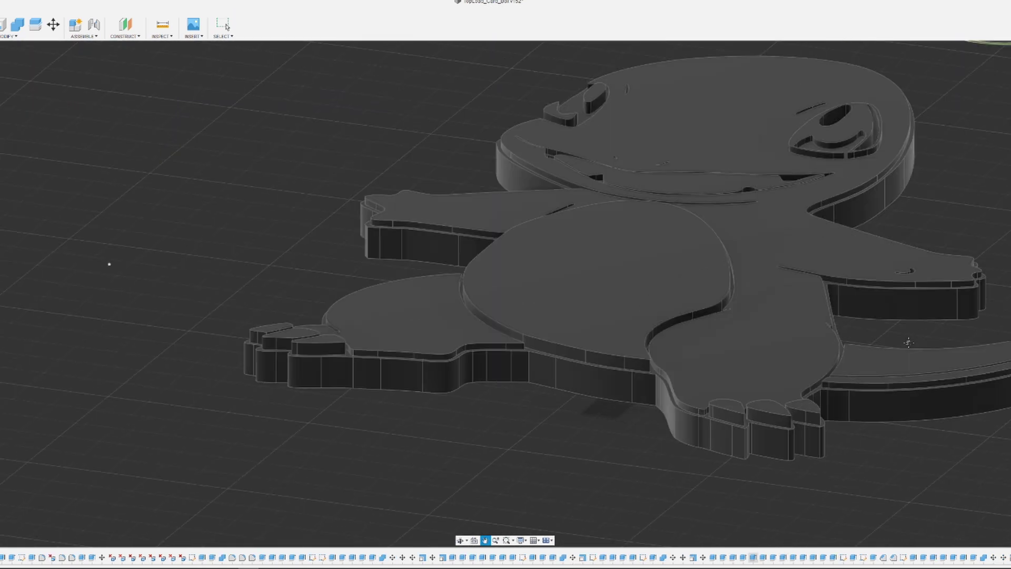
scroll(879, 323, "up", 5)
key("e")
left_click(712, 194)
left_click_drag(712, 194, 713, 226)
key("Return")
- Cut the raised oval highlight and the lower highlight downward inside the eye at the edge of the face
middle_click_drag(713, 226, 864, 259, "shift")
key("e")
left_click(646, 352)
left_click_drag(646, 341, 647, 354)
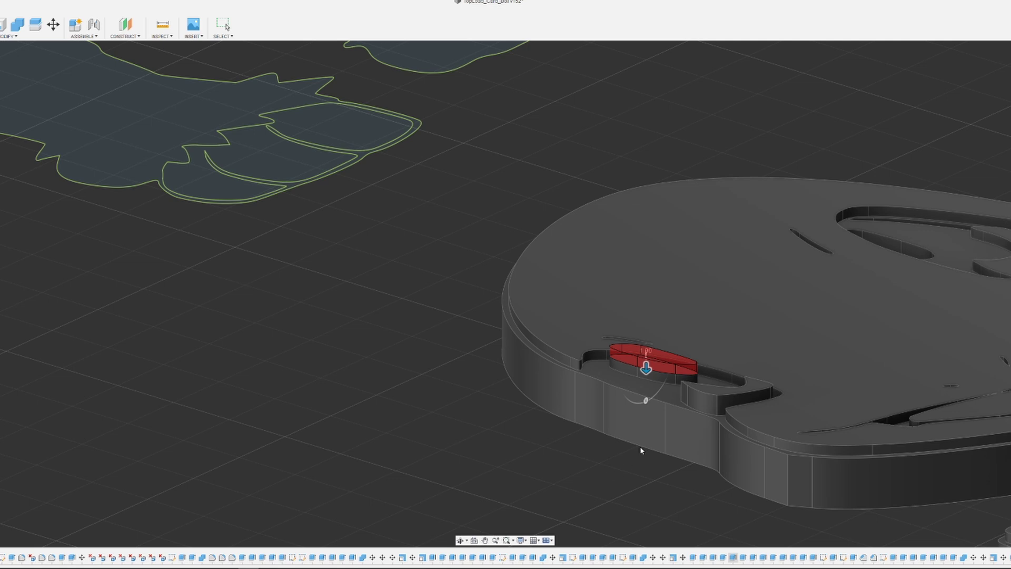
key("Return")
scroll(764, 383, "up", 5)
key("e")
left_click(747, 395)
left_click_drag(748, 384, 749, 395)
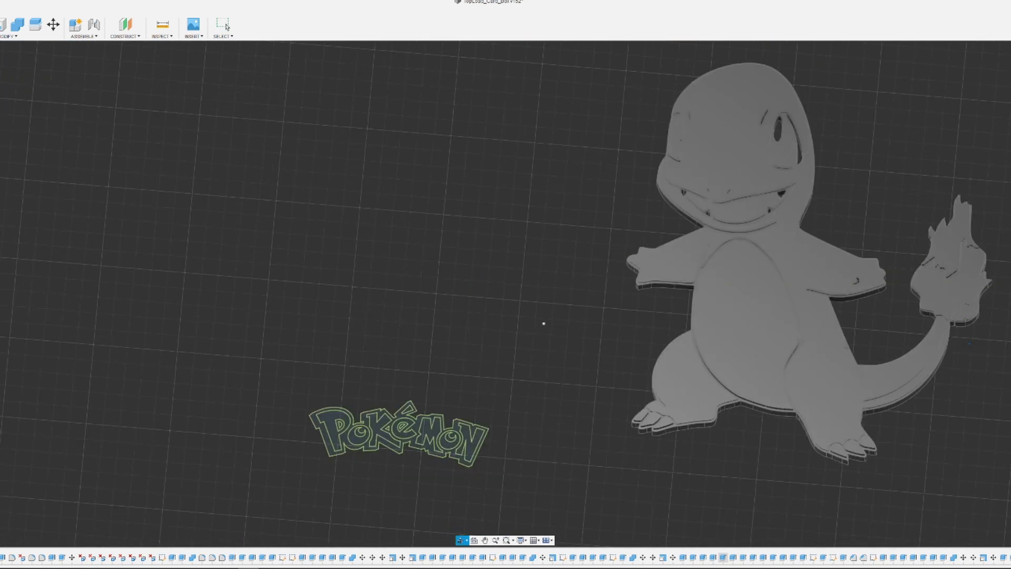
- Reopen the Charmander sketch and select the tail-side eye's oval highlight and outer sliver plus the upper fang away from the tail
middle_click_drag(544, 323, 873, 230, "shift")
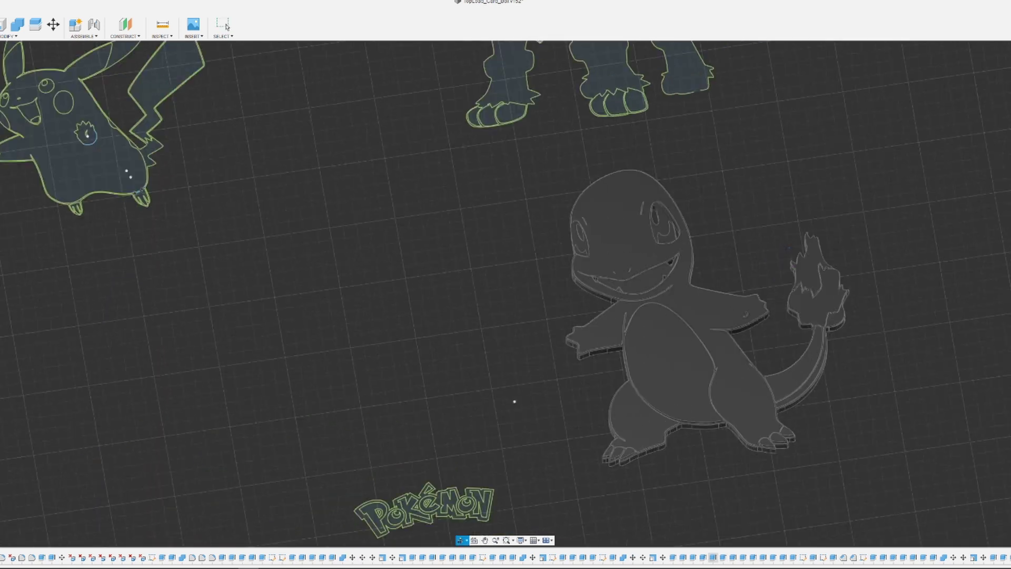
mouse_move(514, 402)
middle_mouse_down("shift")
mouse_move(750, 192)
mouse_move(685, 221)
middle_mouse_up("shift")
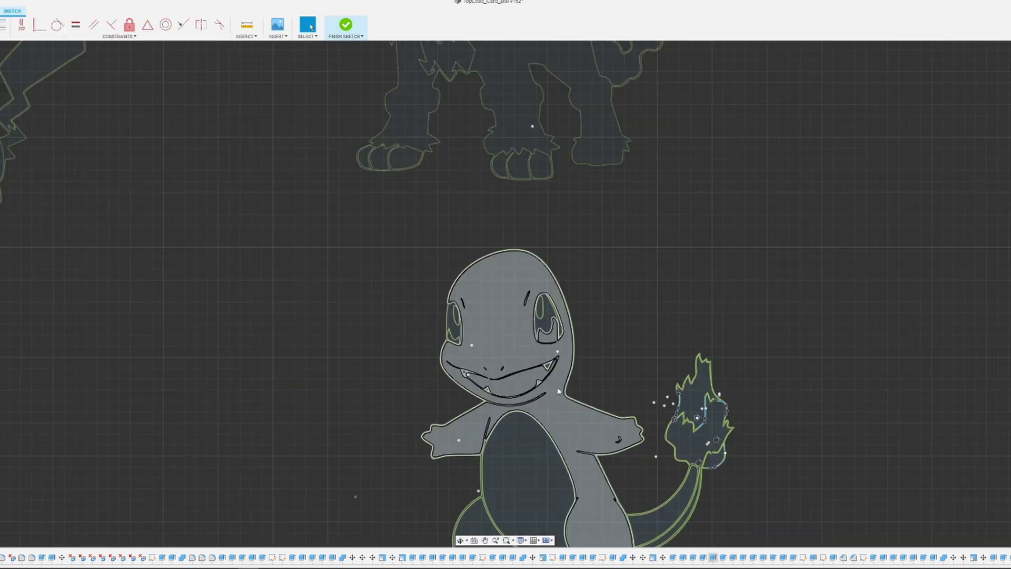
scroll(493, 421, "up", 6)
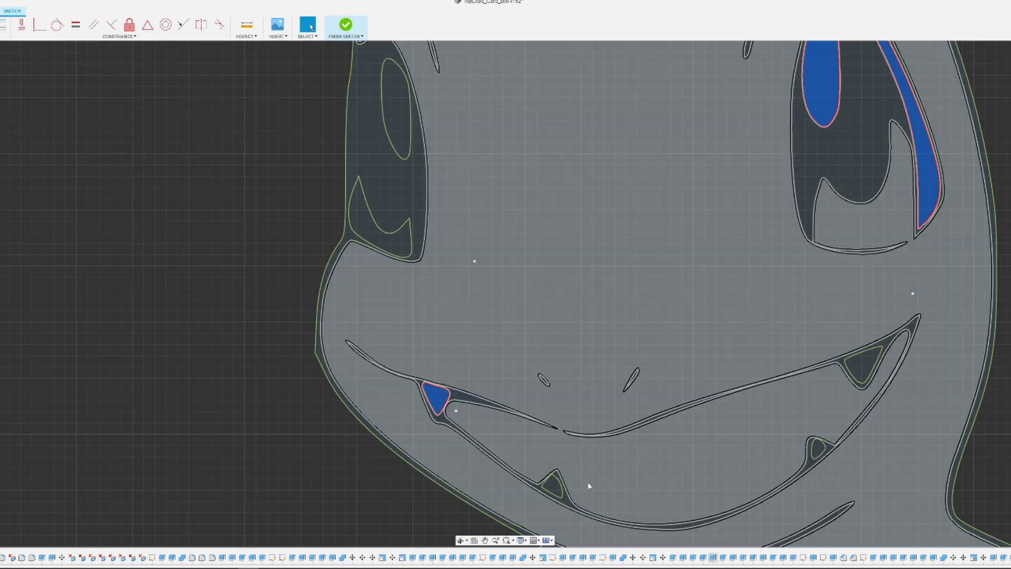
scroll(860, 366, "down", 8)
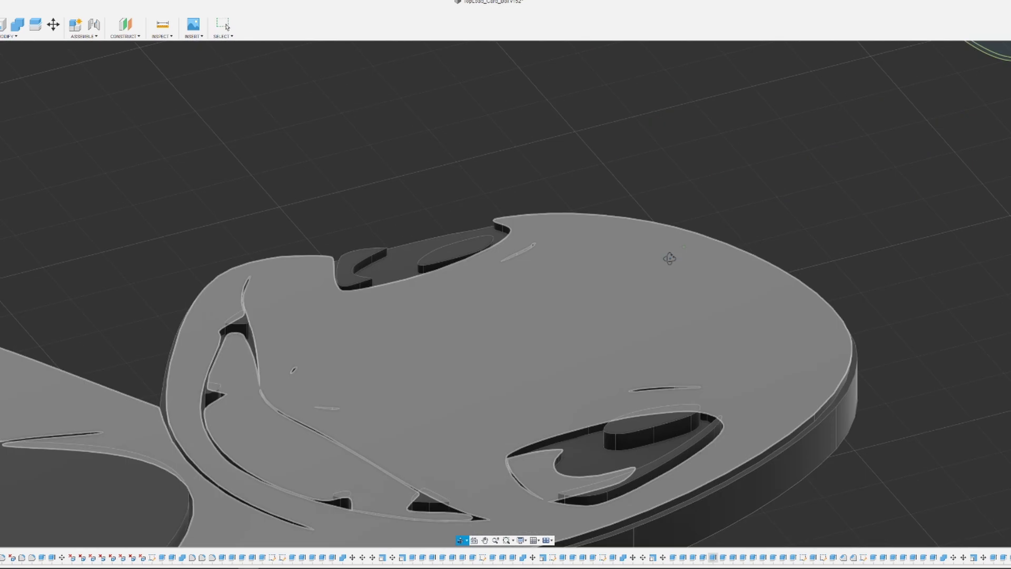
- Start Press Pull on the top face of the raised upper fang
left_click(208, 329)
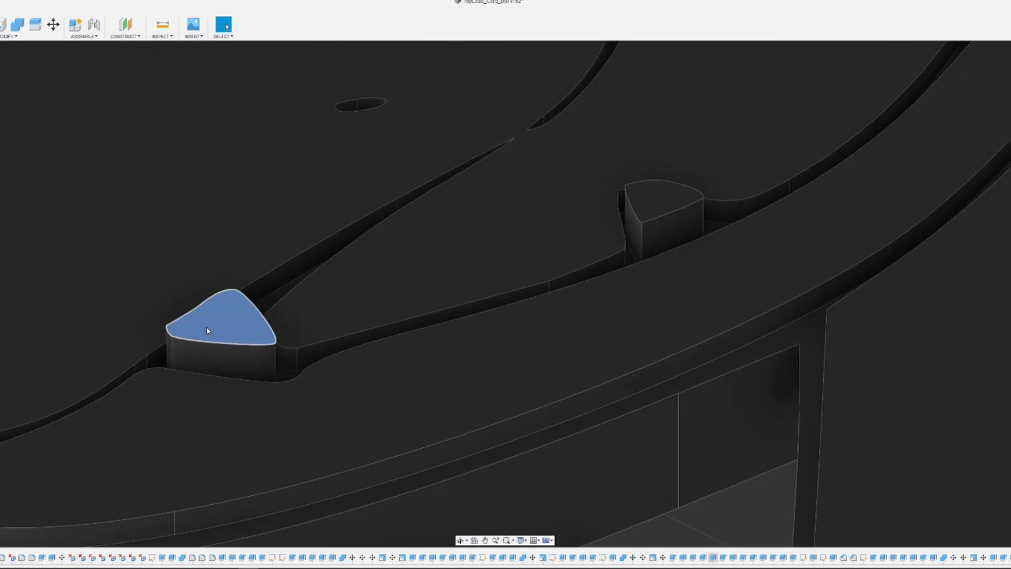
key("q")
middle_click_drag(219, 331, 466, 304, "shift")
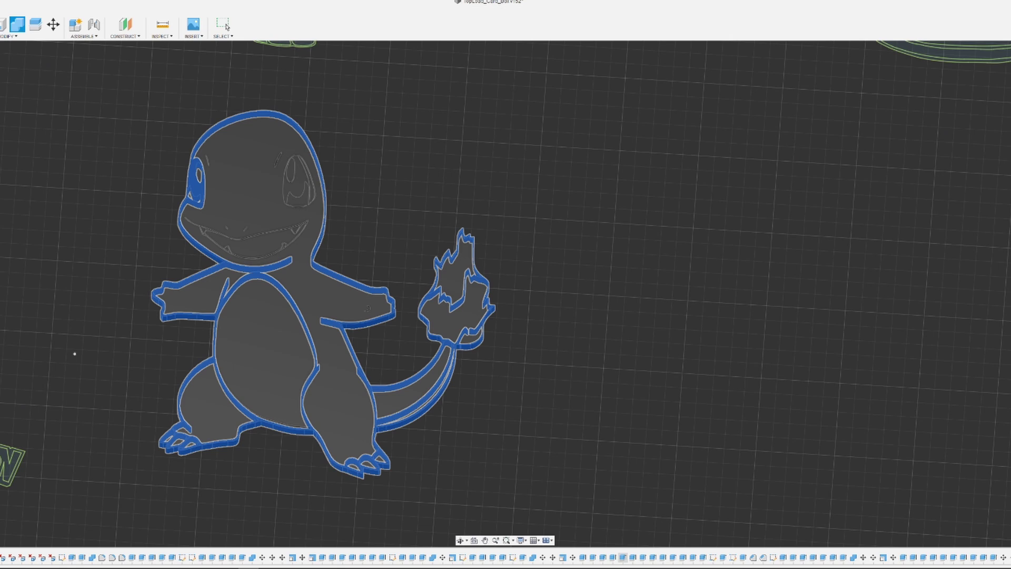
- Add the flame, front leg and belly bodies to the Combine selection alongside the outline body
left_click(472, 316)
left_click(340, 387)
left_click(264, 354)
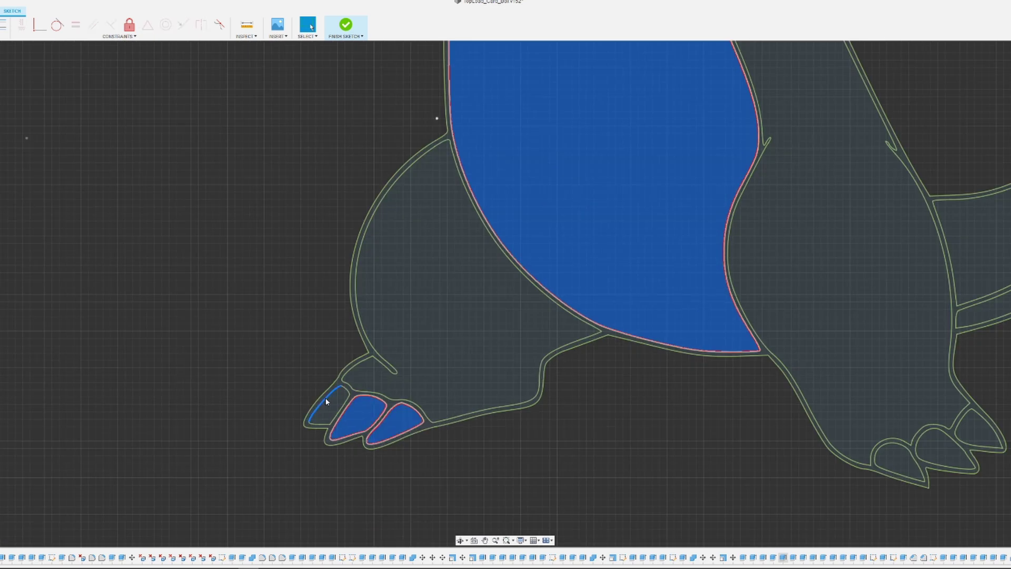
- Start extruding the selected belly and rear foot claw regions
key("e")
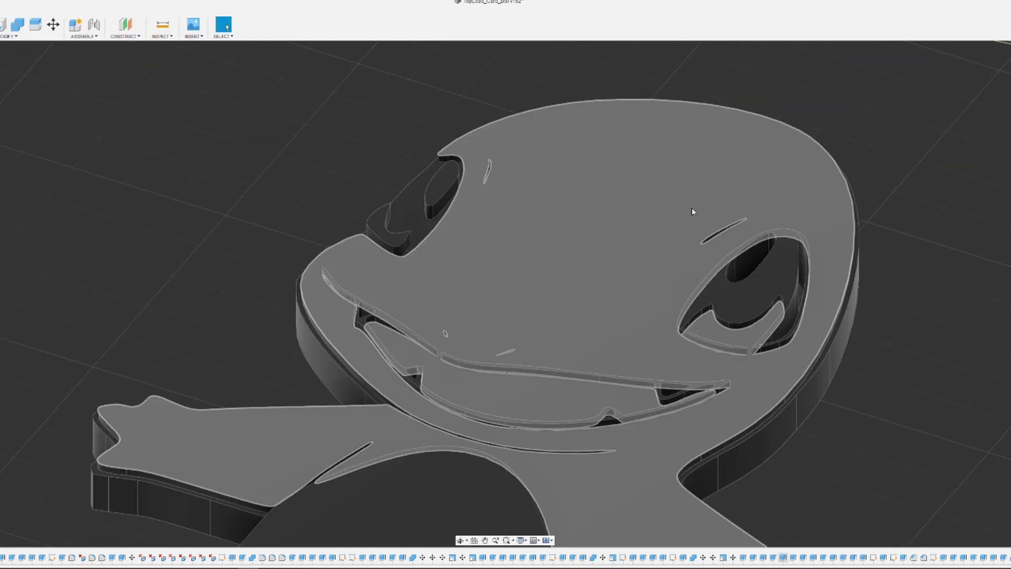